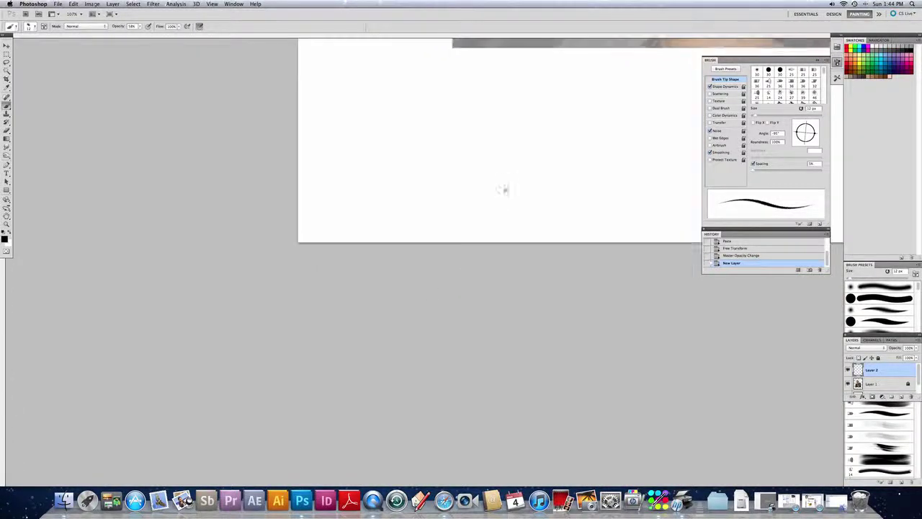
# - Trace the inner brow crease, nose outline and both smile lines of the faded portrait on Layer 2 in black
pyautogui.moveTo(521, 139); pyautogui.dragTo(352, 321)
pyautogui.moveTo(439, 158); pyautogui.dragTo(319, 370)
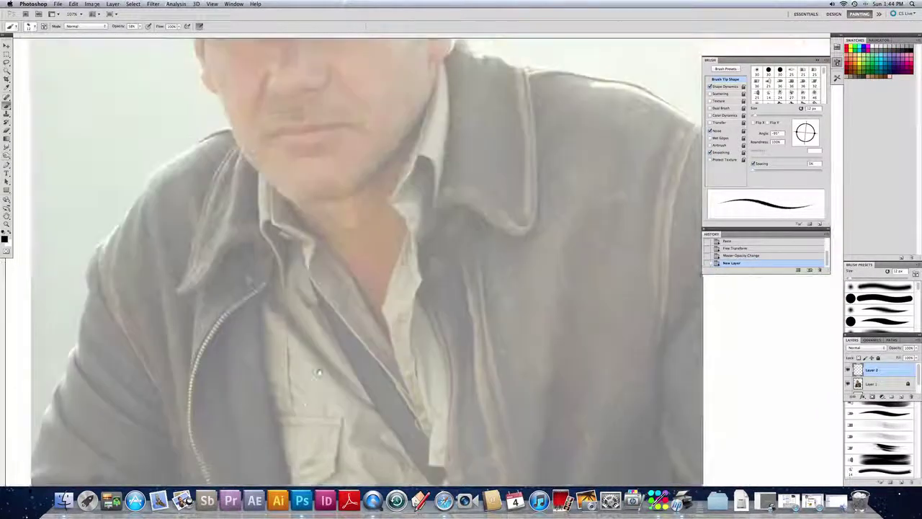
pyautogui.moveTo(378, 207); pyautogui.dragTo(429, 375)
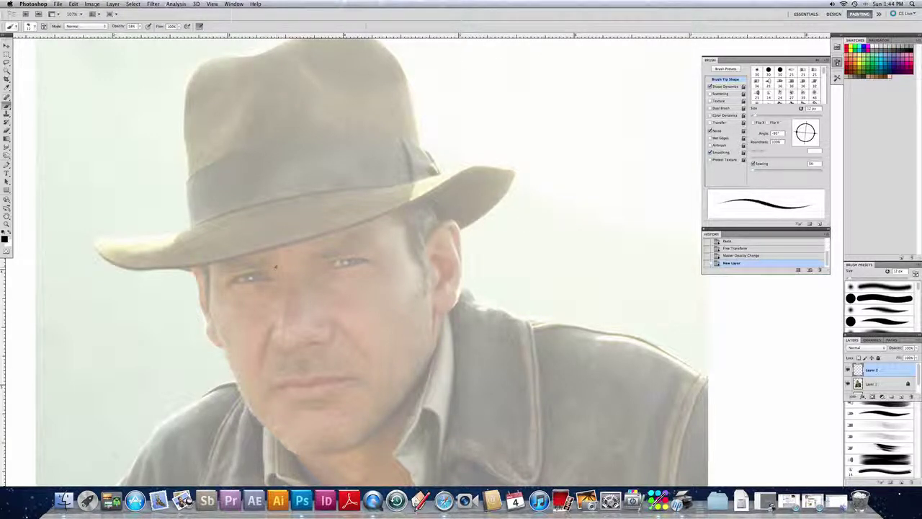
pyautogui.moveTo(273, 265); pyautogui.dragTo(284, 276)
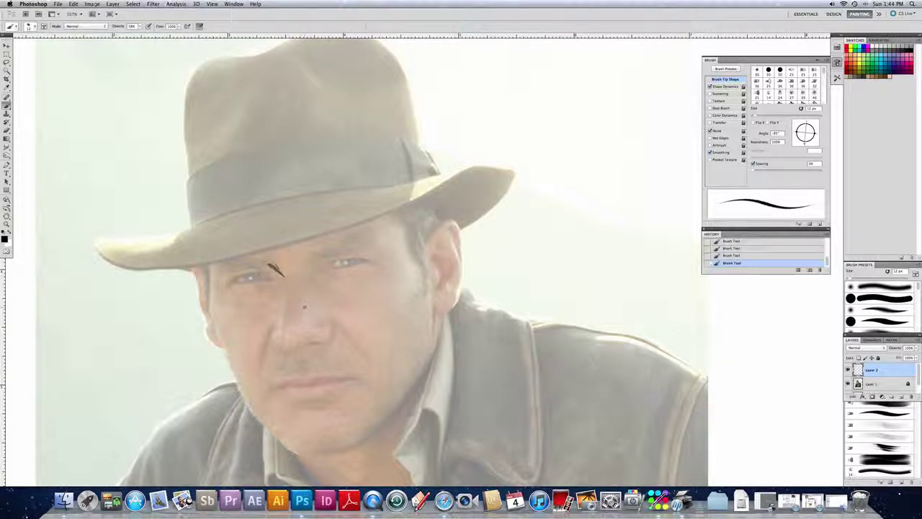
pyautogui.moveTo(283, 351)
pyautogui.mouseDown()
pyautogui.moveTo(328, 342)
pyautogui.moveTo(332, 325)
pyautogui.moveTo(279, 330)
pyautogui.moveTo(272, 345)
pyautogui.moveTo(283, 351)
pyautogui.moveTo(266, 353)
pyautogui.moveTo(260, 381)
pyautogui.mouseUp()
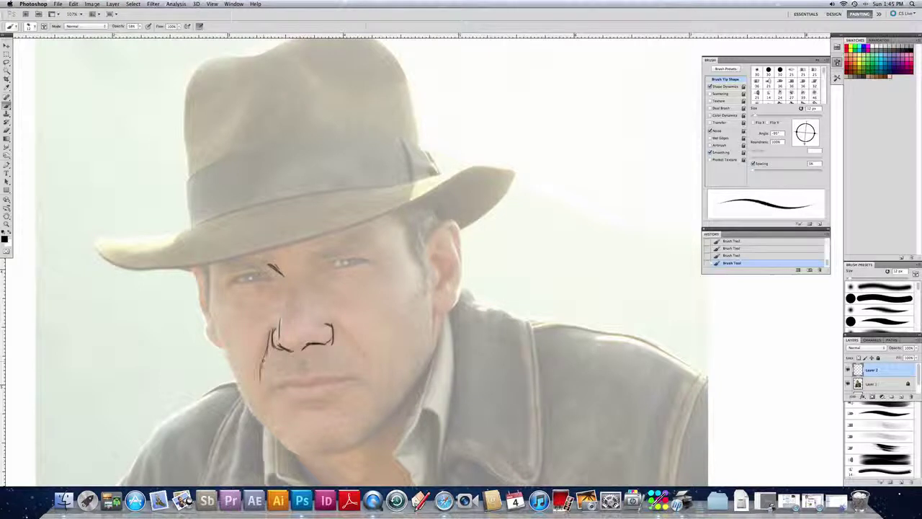
pyautogui.moveTo(331, 321); pyautogui.dragTo(367, 359)
# - Trace both eyes with their irises and lids, and draw the two eyebrows beneath the hat brim
pyautogui.moveTo(325, 265); pyautogui.dragTo(370, 261)
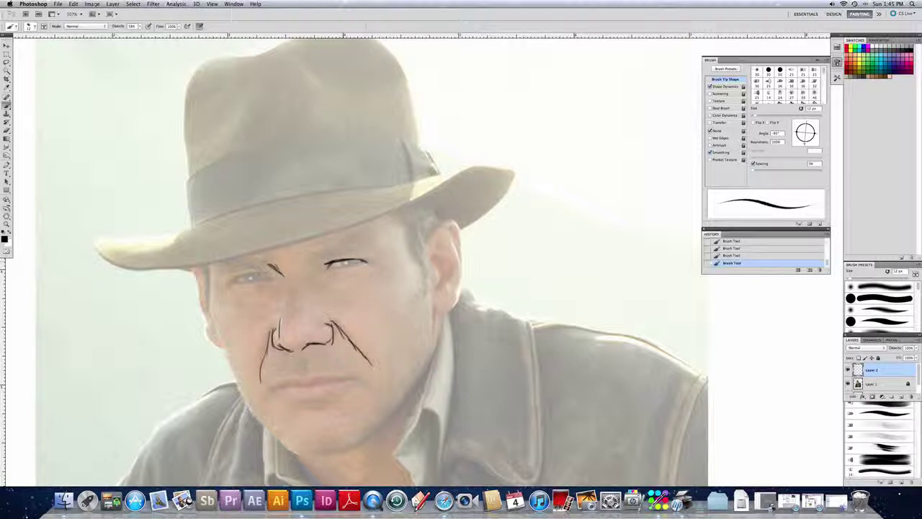
pyautogui.moveTo(342, 261); pyautogui.dragTo(347, 262)
pyautogui.moveTo(259, 279)
pyautogui.mouseDown()
pyautogui.moveTo(269, 270)
pyautogui.moveTo(245, 276)
pyautogui.mouseUp()
pyautogui.moveTo(235, 280)
pyautogui.mouseDown()
pyautogui.moveTo(259, 280)
pyautogui.moveTo(233, 268)
pyautogui.moveTo(249, 261)
pyautogui.moveTo(345, 251)
pyautogui.moveTo(363, 238)
pyautogui.mouseUp()
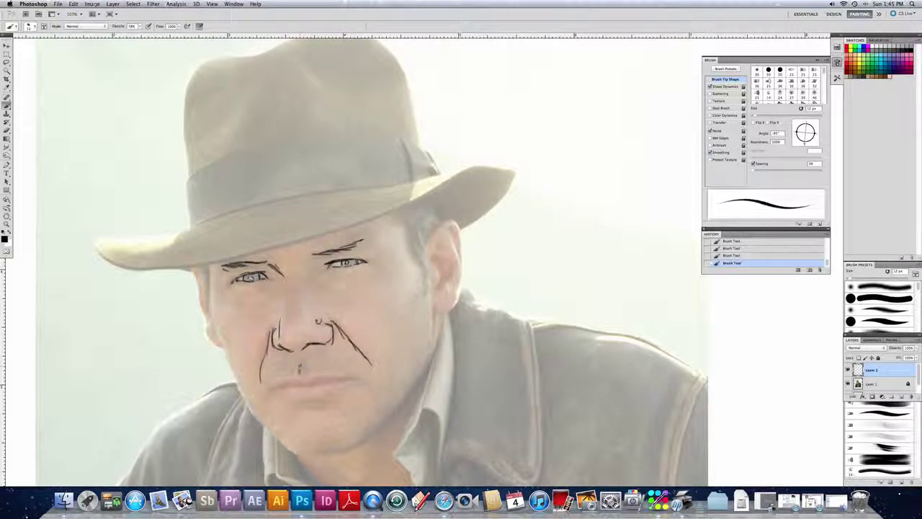
# - Draw the lips and the groove above them, and trace the face outline with both ears and the jaw
pyautogui.moveTo(299, 367)
pyautogui.mouseDown()
pyautogui.moveTo(280, 385)
pyautogui.moveTo(355, 377)
pyautogui.mouseUp()
pyautogui.moveTo(284, 387)
pyautogui.mouseDown()
pyautogui.moveTo(309, 395)
pyautogui.moveTo(339, 383)
pyautogui.moveTo(321, 371)
pyautogui.moveTo(283, 382)
pyautogui.mouseUp()
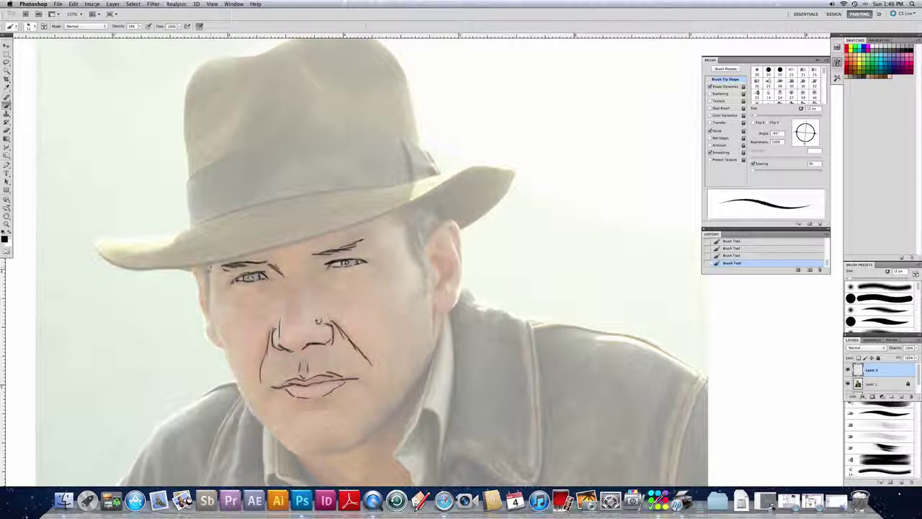
pyautogui.moveTo(210, 267)
pyautogui.mouseDown()
pyautogui.moveTo(210, 295)
pyautogui.moveTo(204, 267)
pyautogui.moveTo(195, 277)
pyautogui.moveTo(204, 332)
pyautogui.moveTo(222, 347)
pyautogui.mouseUp()
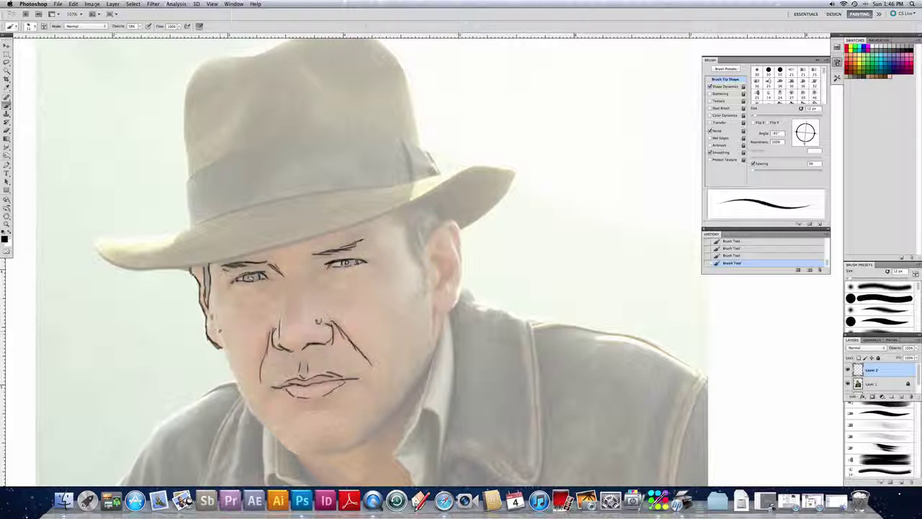
pyautogui.moveTo(210, 315)
pyautogui.mouseDown()
pyautogui.moveTo(249, 408)
pyautogui.moveTo(286, 448)
pyautogui.moveTo(311, 457)
pyautogui.moveTo(355, 450)
pyautogui.moveTo(431, 362)
pyautogui.mouseUp()
pyautogui.moveTo(431, 255)
pyautogui.mouseDown()
pyautogui.moveTo(433, 265)
pyautogui.moveTo(454, 226)
pyautogui.moveTo(456, 254)
pyautogui.moveTo(436, 251)
pyautogui.moveTo(455, 268)
pyautogui.moveTo(437, 285)
pyautogui.moveTo(436, 227)
pyautogui.moveTo(451, 219)
pyautogui.moveTo(461, 284)
pyautogui.moveTo(433, 334)
pyautogui.mouseUp()
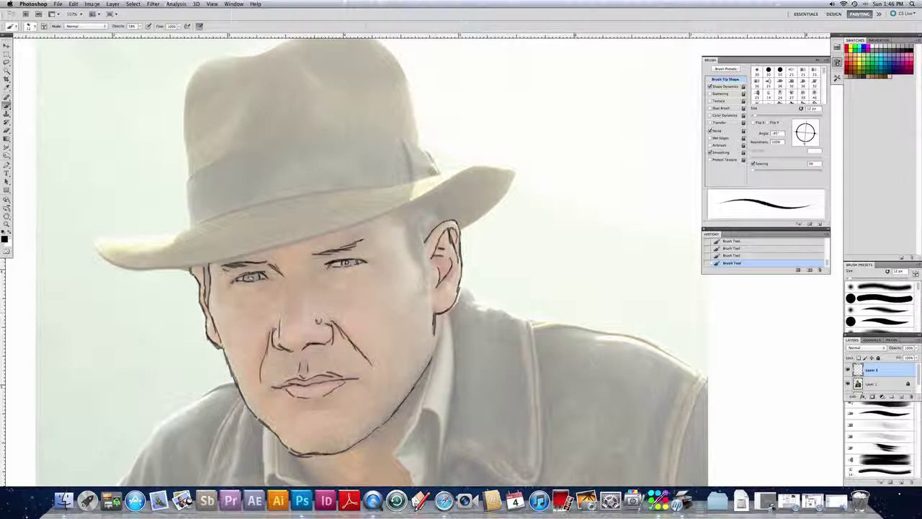
# - Sketch the hair at the temple between the hat brim and the ear on the picture's right side
pyautogui.moveTo(390, 217); pyautogui.dragTo(425, 264)
pyautogui.moveTo(419, 232); pyautogui.dragTo(423, 246)
pyautogui.moveTo(425, 227); pyautogui.dragTo(430, 244)
pyautogui.moveTo(432, 199); pyautogui.dragTo(435, 220)
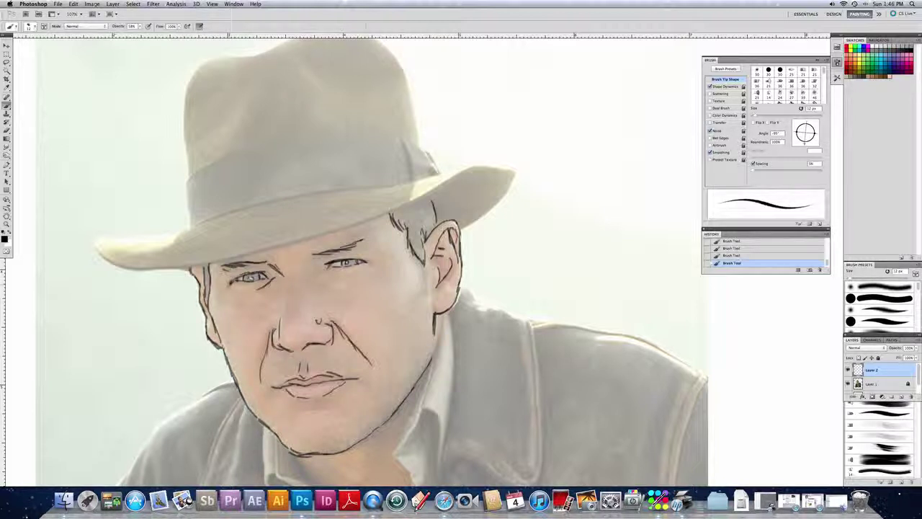
# - Strengthen the eyebrows and add wrinkles and bags around both eyes, and hatch the sideburn in front of the ear
pyautogui.moveTo(232, 265); pyautogui.dragTo(261, 264)
pyautogui.moveTo(252, 271); pyautogui.dragTo(262, 274)
pyautogui.moveTo(323, 256)
pyautogui.mouseDown()
pyautogui.moveTo(311, 256)
pyautogui.moveTo(376, 263)
pyautogui.mouseUp()
pyautogui.moveTo(324, 281); pyautogui.dragTo(346, 276)
pyautogui.moveTo(358, 273); pyautogui.dragTo(363, 270)
pyautogui.moveTo(278, 287); pyautogui.dragTo(267, 300)
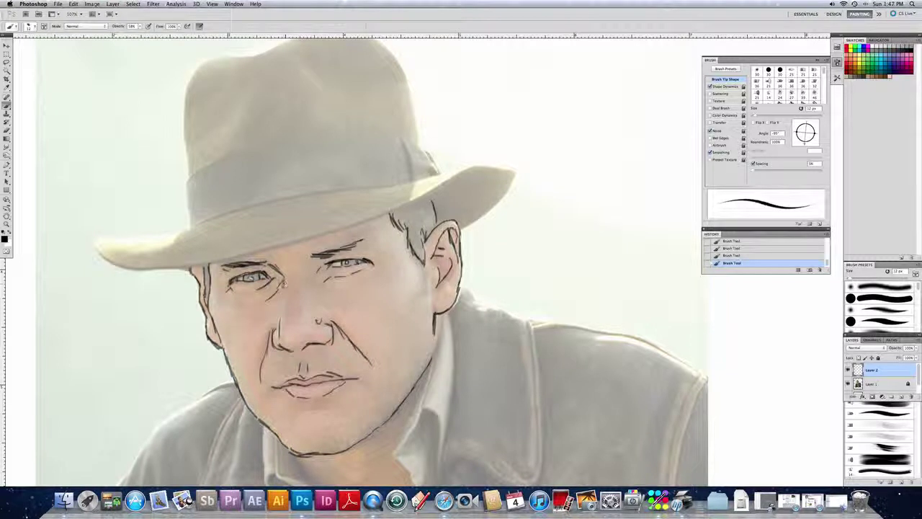
pyautogui.moveTo(324, 281); pyautogui.dragTo(340, 293)
pyautogui.moveTo(425, 265)
pyautogui.mouseDown()
pyautogui.moveTo(418, 295)
pyautogui.moveTo(422, 288)
pyautogui.mouseUp()
# - Trace the shirt collar below the ear on the picture's right side, including its folded edge and the jacket boundary
pyautogui.moveTo(439, 313)
pyautogui.mouseDown()
pyautogui.moveTo(432, 365)
pyautogui.moveTo(394, 453)
pyautogui.mouseUp()
pyautogui.moveTo(413, 417)
pyautogui.mouseDown()
pyautogui.moveTo(394, 453)
pyautogui.moveTo(416, 425)
pyautogui.moveTo(402, 448)
pyautogui.mouseUp()
pyautogui.moveTo(437, 405)
pyautogui.mouseDown()
pyautogui.moveTo(422, 415)
pyautogui.moveTo(436, 443)
pyautogui.moveTo(445, 439)
pyautogui.mouseUp()
pyautogui.moveTo(454, 358); pyautogui.dragTo(455, 393)
pyautogui.moveTo(452, 323)
pyautogui.mouseDown()
pyautogui.moveTo(455, 371)
pyautogui.moveTo(454, 334)
pyautogui.mouseUp()
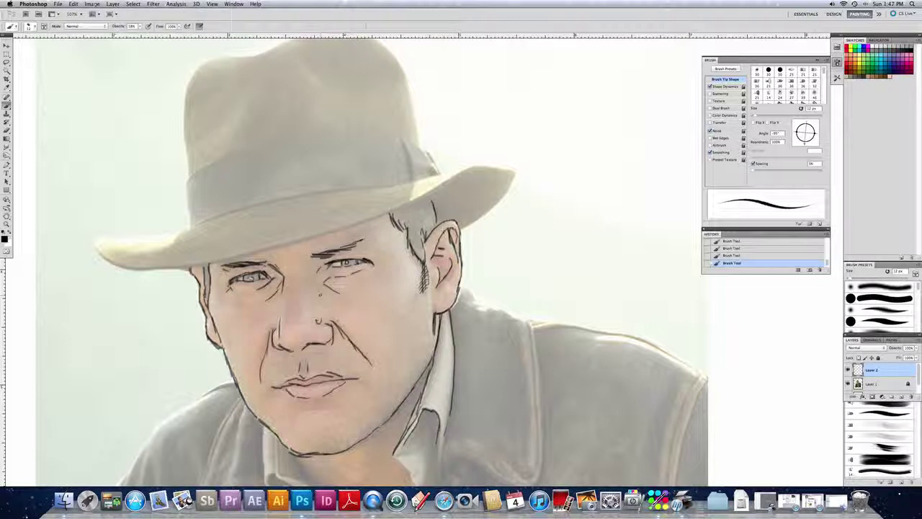
# - Trace the shirt collar and its folds beneath the chin on the picture's left side
pyautogui.moveTo(425, 346); pyautogui.dragTo(456, 265)
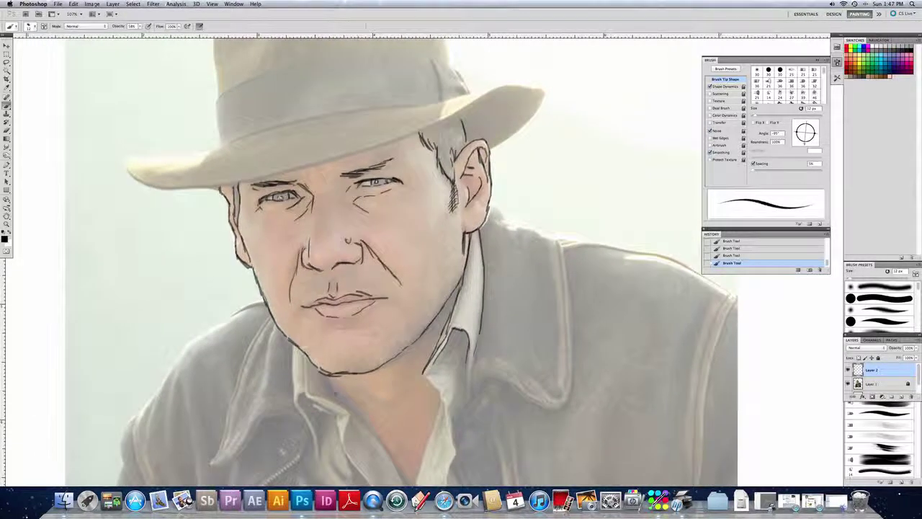
pyautogui.moveTo(329, 378); pyautogui.dragTo(340, 400)
pyautogui.moveTo(304, 358)
pyautogui.mouseDown()
pyautogui.moveTo(306, 392)
pyautogui.moveTo(347, 411)
pyautogui.moveTo(312, 406)
pyautogui.moveTo(333, 414)
pyautogui.moveTo(313, 424)
pyautogui.moveTo(320, 460)
pyautogui.moveTo(294, 393)
pyautogui.moveTo(294, 338)
pyautogui.mouseUp()
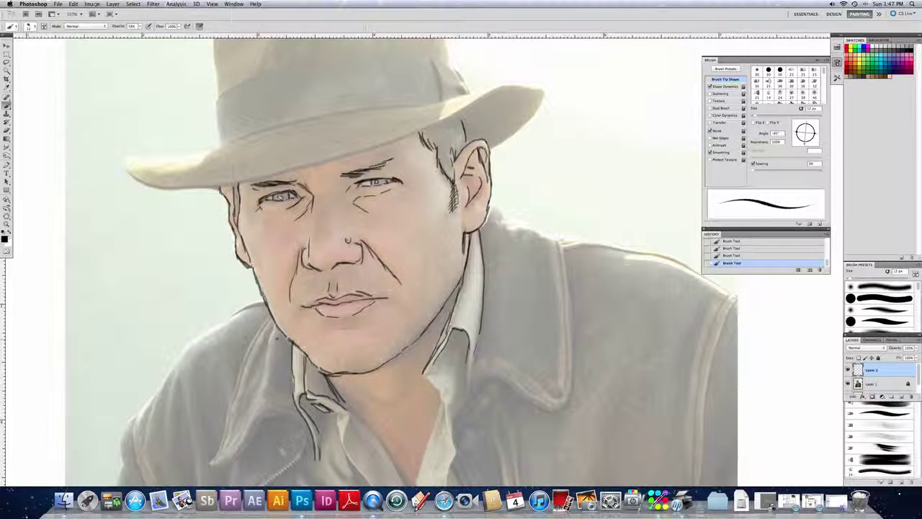
# - Trace the jacket's collar flap, snap and shoulder on the picture's left side, and add a crease line on the neck
pyautogui.moveTo(272, 330); pyautogui.dragTo(259, 403)
pyautogui.moveTo(274, 314)
pyautogui.mouseDown()
pyautogui.moveTo(239, 382)
pyautogui.moveTo(245, 357)
pyautogui.mouseUp()
pyautogui.moveTo(231, 396); pyautogui.dragTo(219, 465)
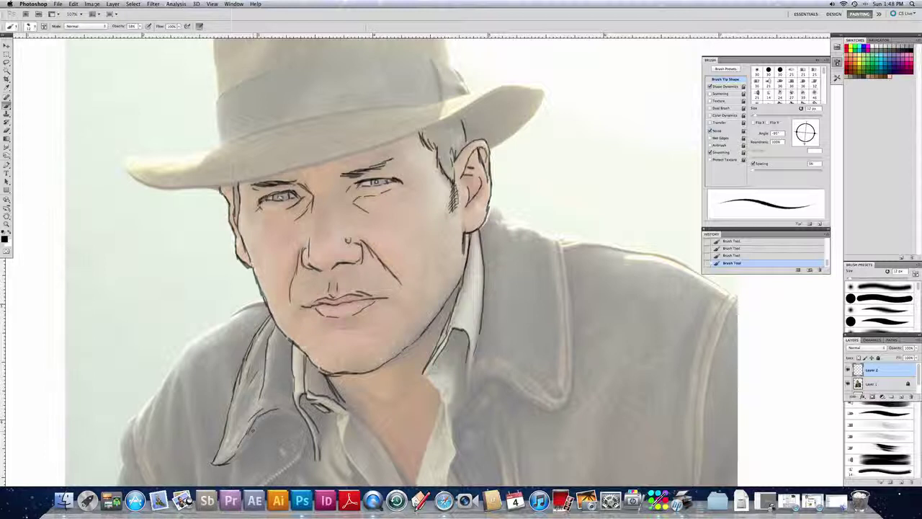
pyautogui.moveTo(236, 456)
pyautogui.mouseDown()
pyautogui.moveTo(262, 417)
pyautogui.moveTo(277, 415)
pyautogui.mouseUp()
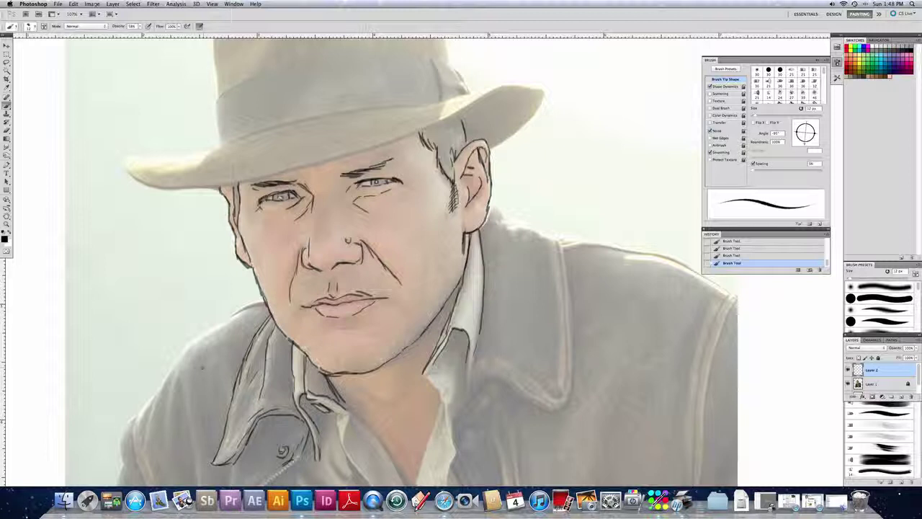
pyautogui.moveTo(156, 398)
pyautogui.mouseDown()
pyautogui.moveTo(191, 336)
pyautogui.moveTo(224, 314)
pyautogui.moveTo(265, 302)
pyautogui.mouseUp()
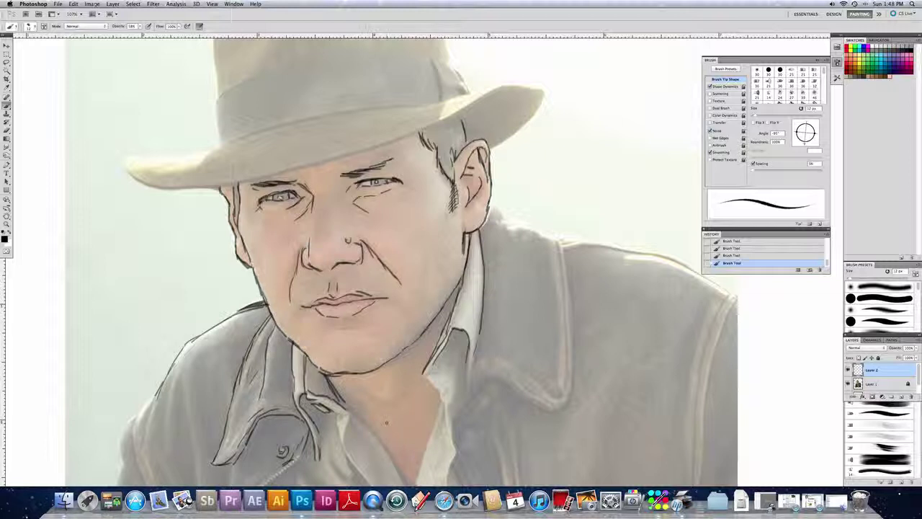
pyautogui.moveTo(368, 386); pyautogui.dragTo(402, 409)
# - Rotate the canvas sideways and trace the lower edge of the hat brim from its pale tip across the forehead
pyautogui.moveTo(347, 215); pyautogui.dragTo(418, 265)
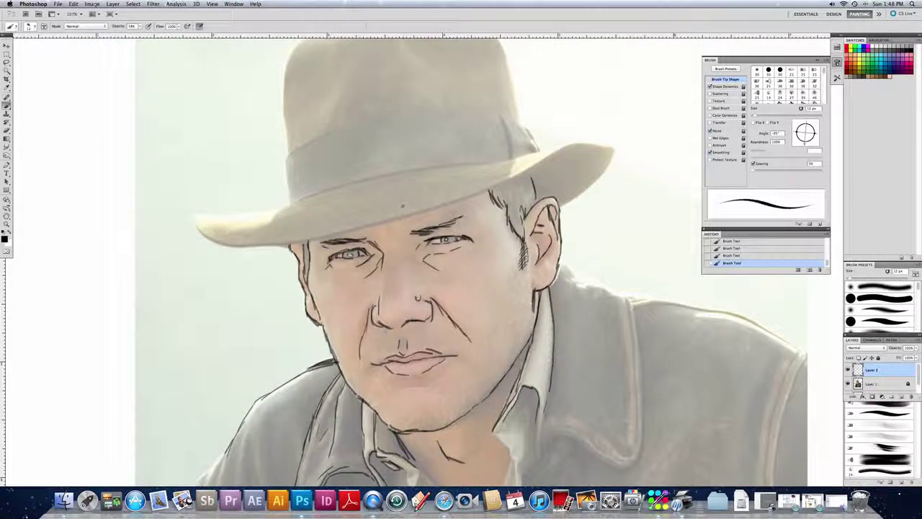
pyautogui.press('r')
pyautogui.moveTo(361, 177)
pyautogui.mouseDown()
pyautogui.moveTo(450, 160)
pyautogui.moveTo(498, 184)
pyautogui.moveTo(341, 291)
pyautogui.mouseUp()
pyautogui.press('b')
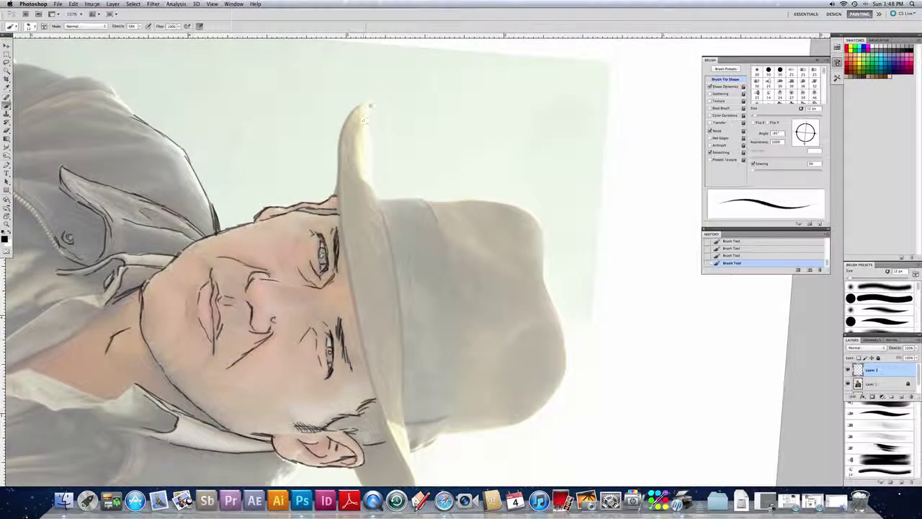
pyautogui.moveTo(371, 99)
pyautogui.mouseDown()
pyautogui.moveTo(344, 119)
pyautogui.moveTo(333, 168)
pyautogui.mouseUp()
pyautogui.moveTo(345, 117)
pyautogui.mouseDown()
pyautogui.moveTo(331, 173)
pyautogui.moveTo(344, 260)
pyautogui.mouseUp()
pyautogui.moveTo(340, 217); pyautogui.dragTo(351, 296)
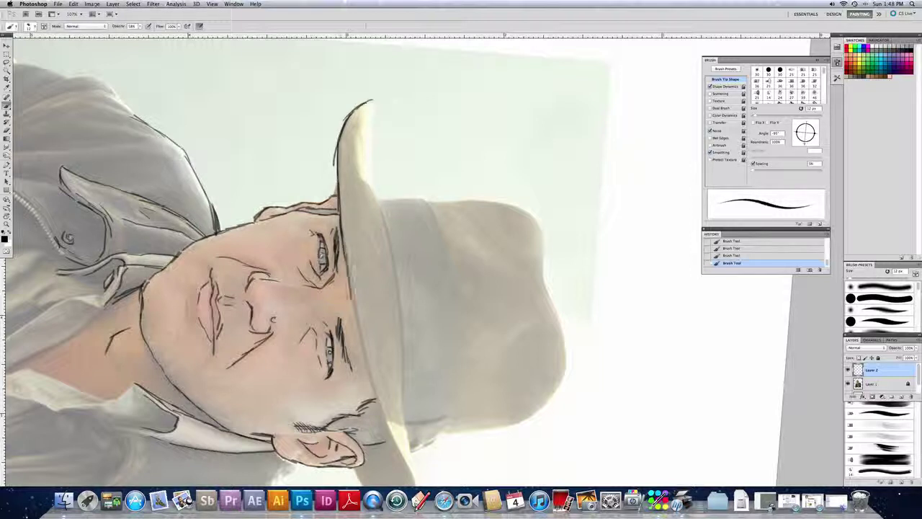
pyautogui.moveTo(343, 239); pyautogui.dragTo(364, 354)
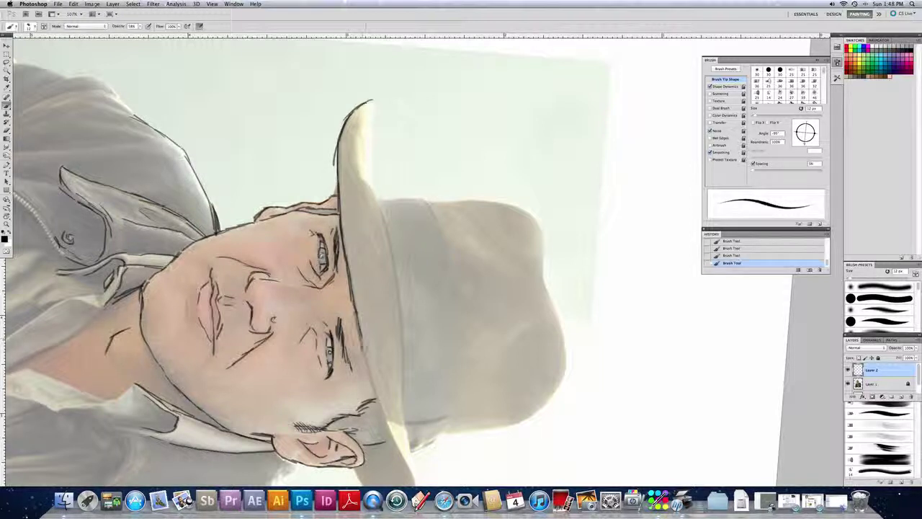
pyautogui.moveTo(357, 322); pyautogui.dragTo(368, 375)
# - Turn the canvas nearly upside down and finish outlining the brim, including the tip beyond the ear and its upper edge
pyautogui.press('r')
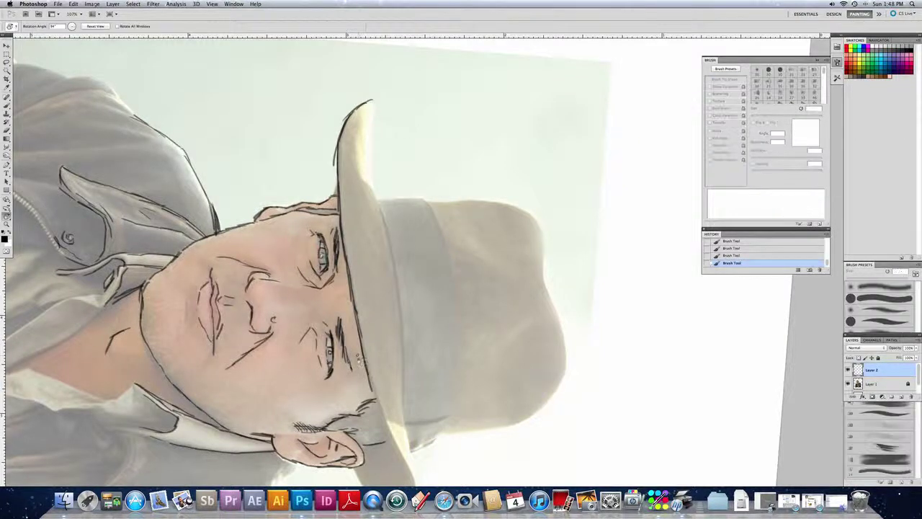
pyautogui.moveTo(407, 347)
pyautogui.mouseDown()
pyautogui.moveTo(401, 274)
pyautogui.moveTo(414, 251)
pyautogui.moveTo(405, 242)
pyautogui.mouseUp()
pyautogui.press('b')
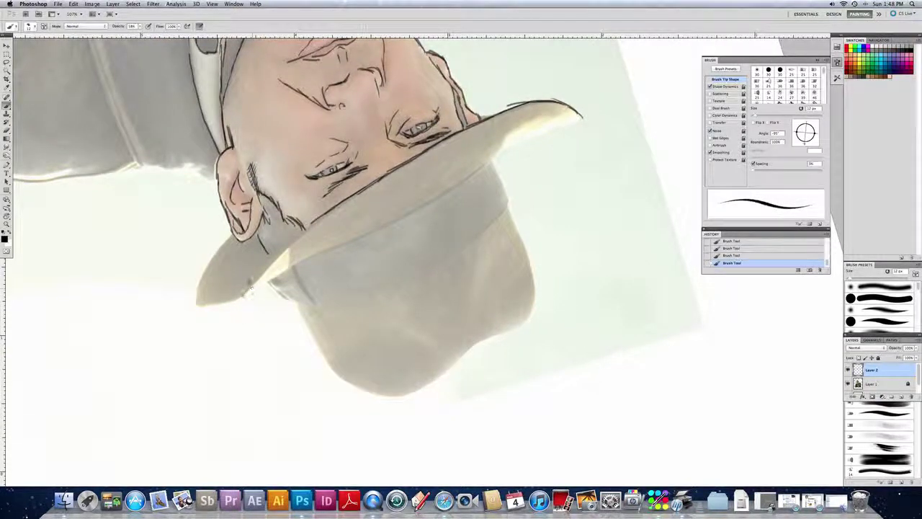
pyautogui.moveTo(262, 267)
pyautogui.mouseDown()
pyautogui.moveTo(308, 220)
pyautogui.moveTo(296, 229)
pyautogui.mouseUp()
pyautogui.moveTo(229, 233)
pyautogui.mouseDown()
pyautogui.moveTo(208, 259)
pyautogui.moveTo(217, 256)
pyautogui.moveTo(202, 270)
pyautogui.moveTo(198, 302)
pyautogui.moveTo(228, 298)
pyautogui.moveTo(353, 202)
pyautogui.mouseUp()
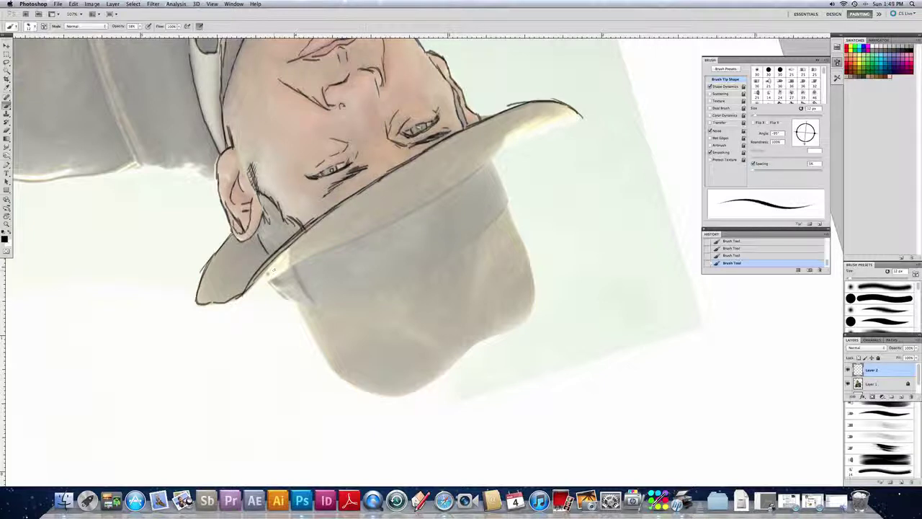
pyautogui.moveTo(272, 269)
pyautogui.mouseDown()
pyautogui.moveTo(290, 252)
pyautogui.moveTo(288, 263)
pyautogui.moveTo(427, 214)
pyautogui.moveTo(417, 211)
pyautogui.moveTo(460, 188)
pyautogui.moveTo(530, 123)
pyautogui.mouseUp()
pyautogui.moveTo(497, 153); pyautogui.dragTo(582, 121)
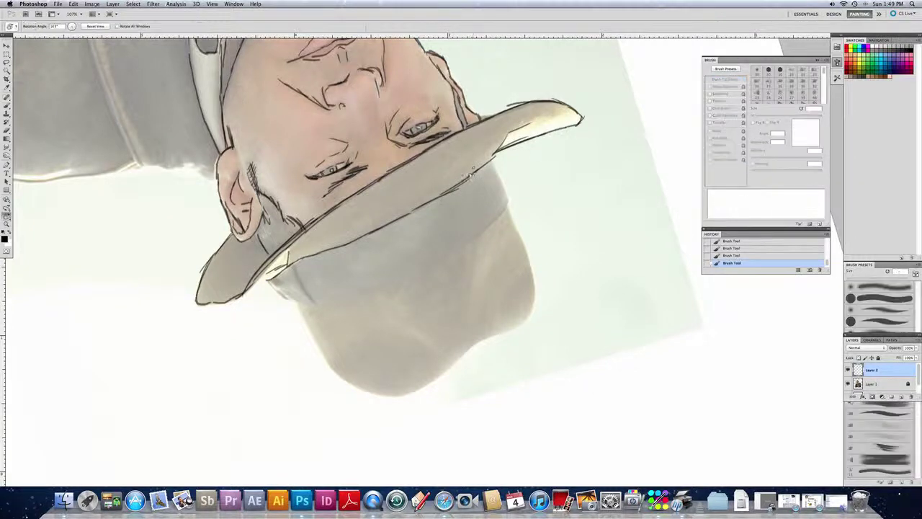
# - Rotate the canvas back toward upright and outline the hat's crown down to the bow at the brim
pyautogui.press('r')
pyautogui.moveTo(511, 180)
pyautogui.mouseDown()
pyautogui.moveTo(497, 158)
pyautogui.moveTo(526, 160)
pyautogui.moveTo(489, 165)
pyautogui.moveTo(457, 200)
pyautogui.moveTo(453, 244)
pyautogui.moveTo(469, 178)
pyautogui.moveTo(449, 189)
pyautogui.mouseUp()
pyautogui.press('b')
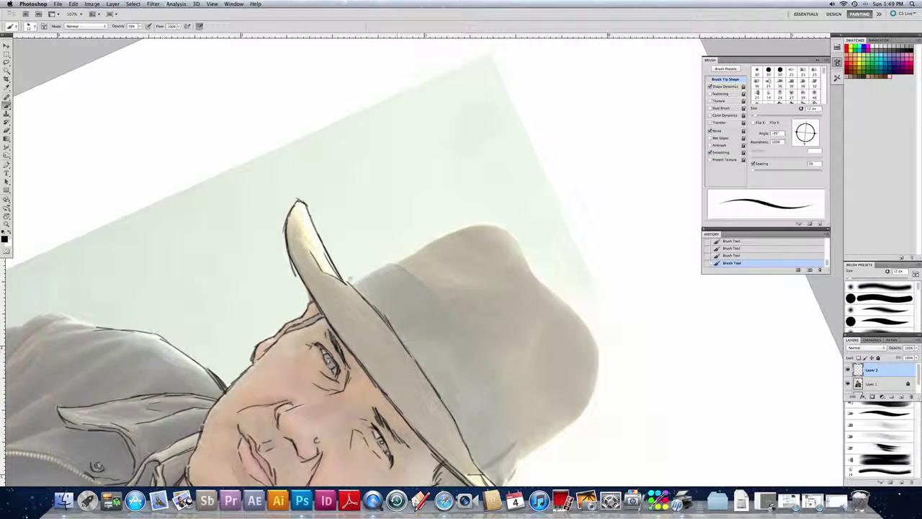
pyautogui.moveTo(351, 287)
pyautogui.mouseDown()
pyautogui.moveTo(454, 232)
pyautogui.moveTo(504, 225)
pyautogui.moveTo(543, 285)
pyautogui.moveTo(562, 291)
pyautogui.moveTo(529, 237)
pyautogui.moveTo(516, 235)
pyautogui.moveTo(561, 288)
pyautogui.moveTo(563, 310)
pyautogui.moveTo(565, 290)
pyautogui.moveTo(551, 351)
pyautogui.moveTo(572, 232)
pyautogui.moveTo(521, 262)
pyautogui.mouseUp()
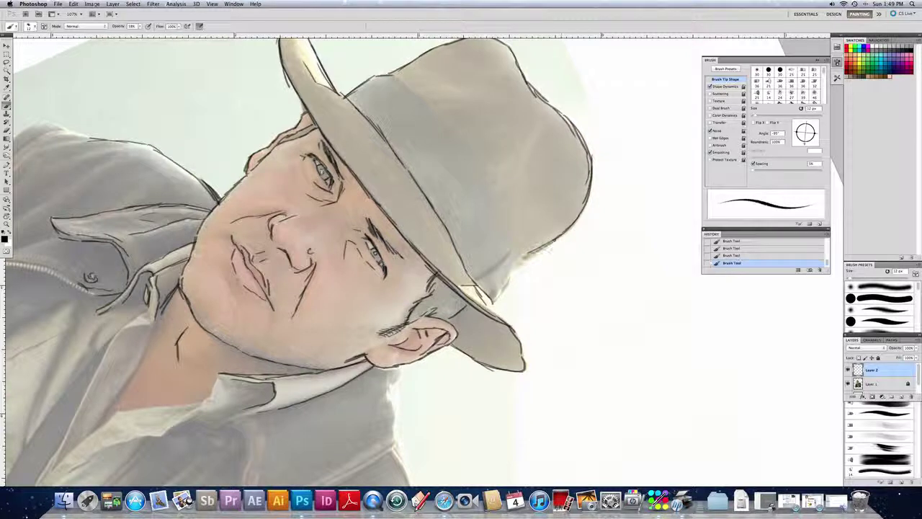
pyautogui.moveTo(559, 238); pyautogui.dragTo(498, 287)
pyautogui.moveTo(507, 288); pyautogui.dragTo(488, 304)
pyautogui.moveTo(517, 272)
pyautogui.mouseDown()
pyautogui.moveTo(493, 304)
pyautogui.moveTo(497, 297)
pyautogui.moveTo(472, 282)
pyautogui.moveTo(483, 277)
pyautogui.mouseUp()
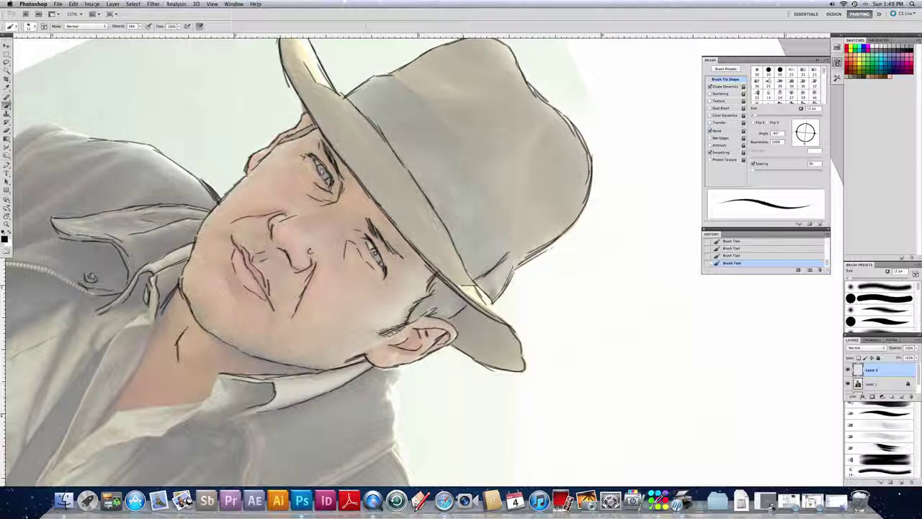
# - Rotate the canvas the other way, trace the upper edge of the hat band and draw the creases in the crown
pyautogui.press('r')
pyautogui.moveTo(484, 175)
pyautogui.mouseDown()
pyautogui.moveTo(403, 211)
pyautogui.moveTo(402, 253)
pyautogui.mouseUp()
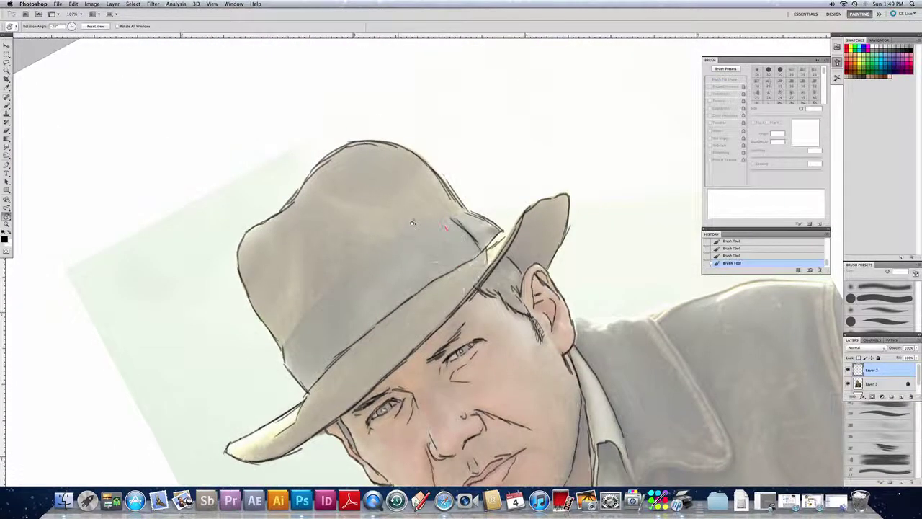
pyautogui.press('b')
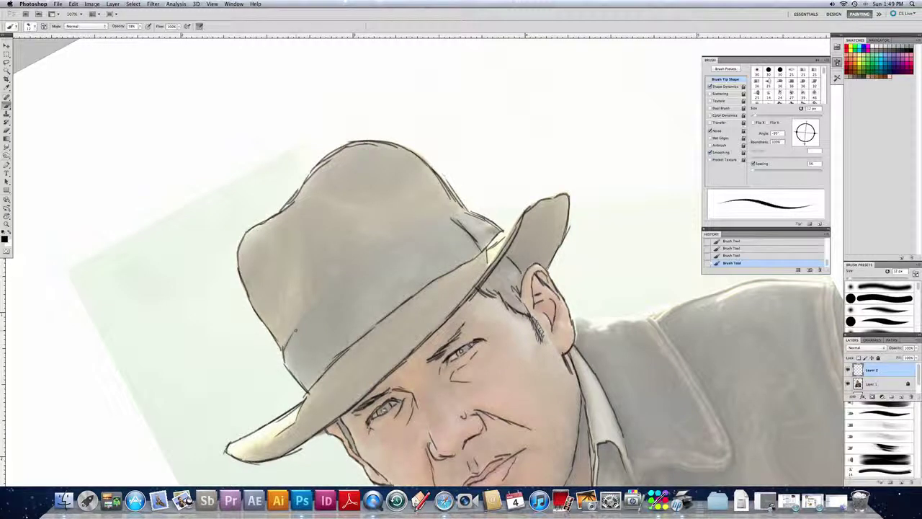
pyautogui.moveTo(296, 330)
pyautogui.mouseDown()
pyautogui.moveTo(357, 264)
pyautogui.moveTo(467, 210)
pyautogui.mouseUp()
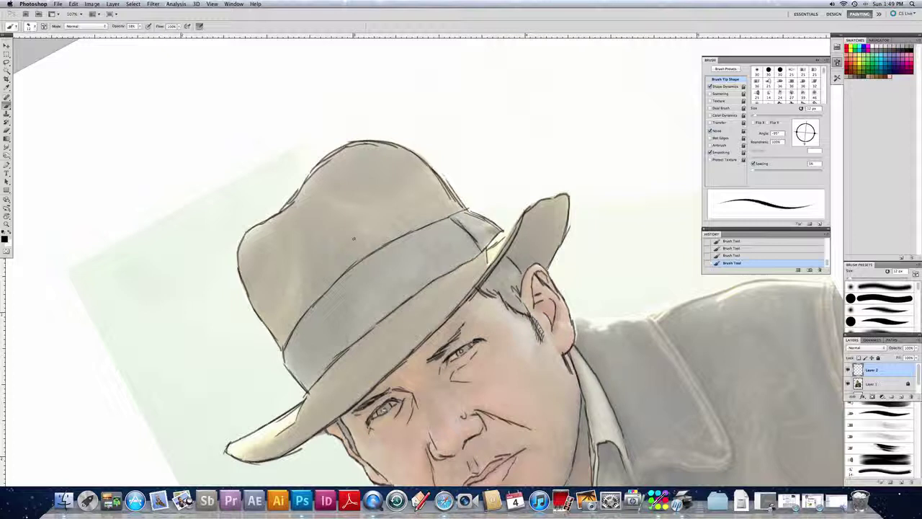
pyautogui.moveTo(291, 229); pyautogui.dragTo(298, 308)
pyautogui.moveTo(317, 195); pyautogui.dragTo(405, 211)
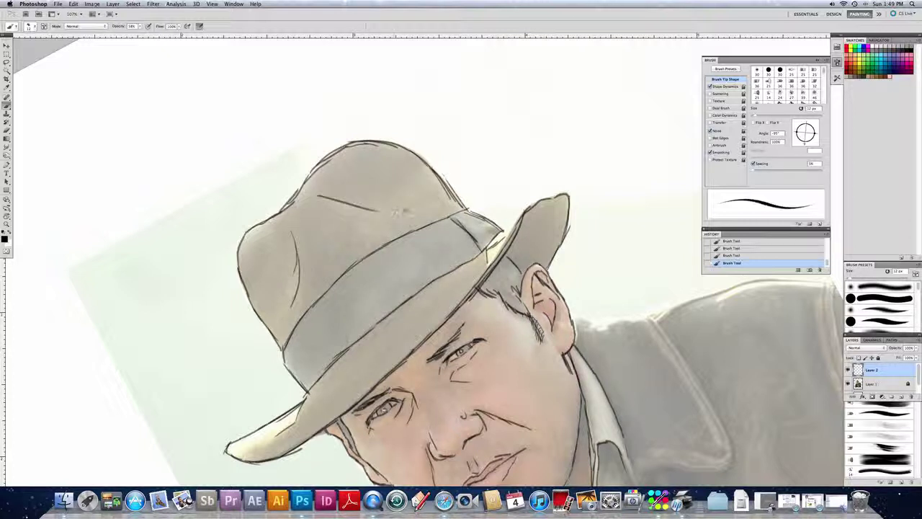
# - Trace the jacket's shoulder line and large collar flap on the picture's right side, rotating the canvas to suit the strokes
pyautogui.moveTo(496, 274); pyautogui.dragTo(386, 220)
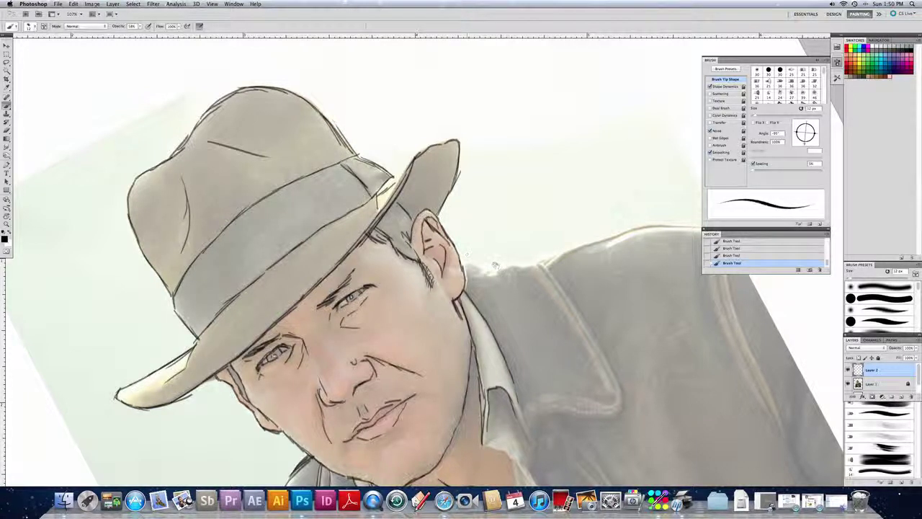
pyautogui.moveTo(494, 266)
pyautogui.mouseDown()
pyautogui.moveTo(426, 246)
pyautogui.moveTo(477, 243)
pyautogui.moveTo(619, 204)
pyautogui.moveTo(670, 212)
pyautogui.moveTo(612, 205)
pyautogui.moveTo(533, 223)
pyautogui.moveTo(489, 249)
pyautogui.mouseUp()
pyautogui.press('r')
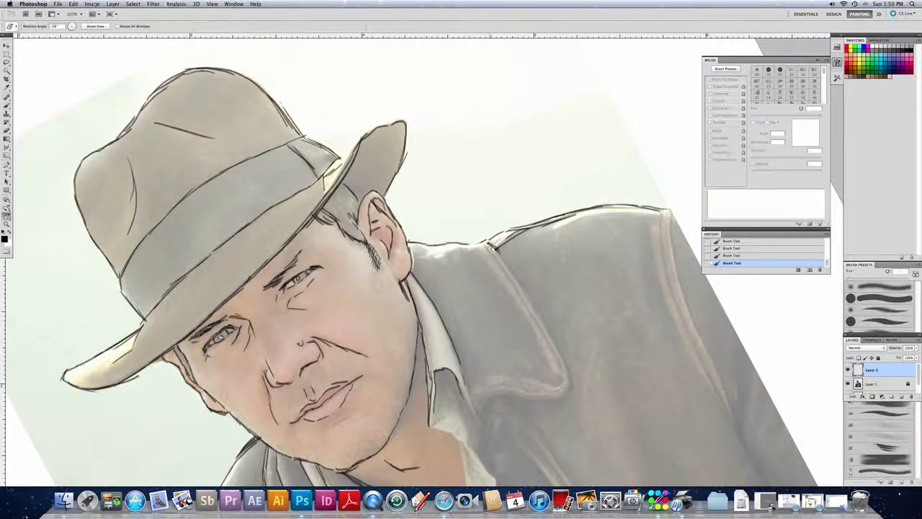
pyautogui.moveTo(548, 216)
pyautogui.mouseDown()
pyautogui.moveTo(537, 223)
pyautogui.moveTo(510, 205)
pyautogui.moveTo(440, 204)
pyautogui.moveTo(430, 249)
pyautogui.moveTo(471, 208)
pyautogui.moveTo(507, 144)
pyautogui.mouseUp()
pyautogui.press('b')
pyautogui.moveTo(484, 183)
pyautogui.mouseDown()
pyautogui.moveTo(515, 139)
pyautogui.moveTo(543, 141)
pyautogui.moveTo(562, 177)
pyautogui.moveTo(594, 193)
pyautogui.mouseUp()
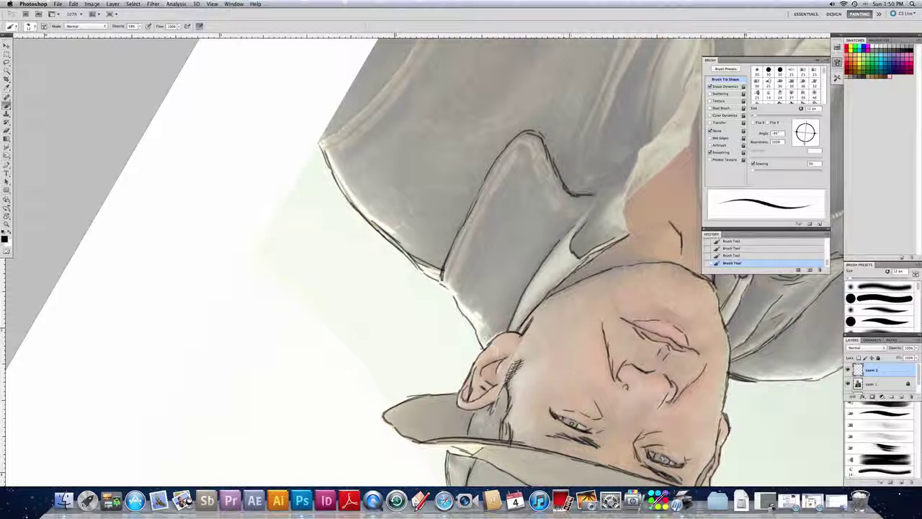
# - Double the large collar flap's edge with an inner line, then rotate the canvas and draw the jacket's armhole seam as paired lines
pyautogui.moveTo(532, 140)
pyautogui.mouseDown()
pyautogui.moveTo(558, 189)
pyautogui.moveTo(588, 205)
pyautogui.mouseUp()
pyautogui.moveTo(529, 146)
pyautogui.mouseDown()
pyautogui.moveTo(485, 183)
pyautogui.moveTo(454, 270)
pyautogui.moveTo(471, 244)
pyautogui.mouseUp()
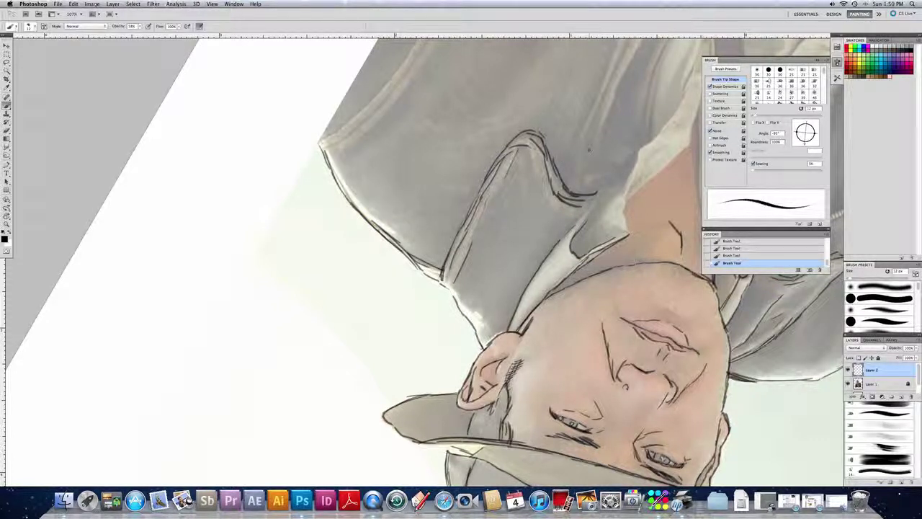
pyautogui.press('r')
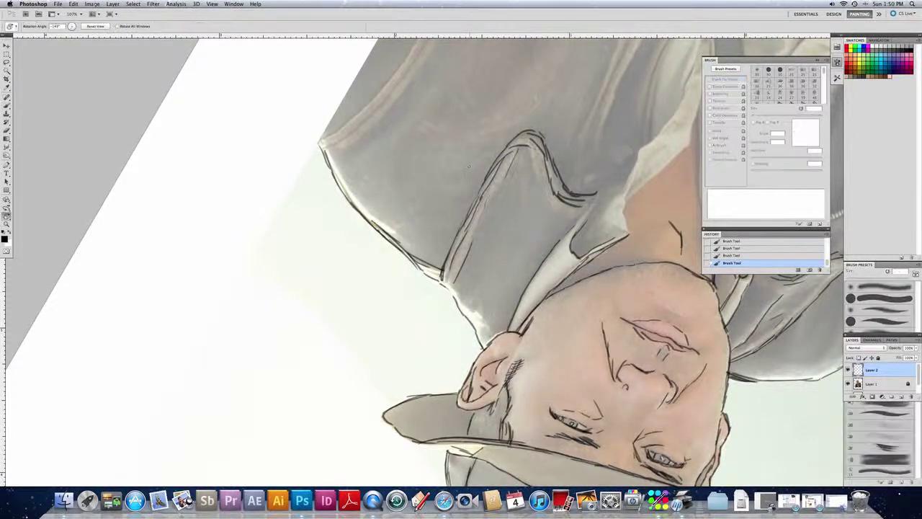
pyautogui.moveTo(476, 167); pyautogui.dragTo(586, 243)
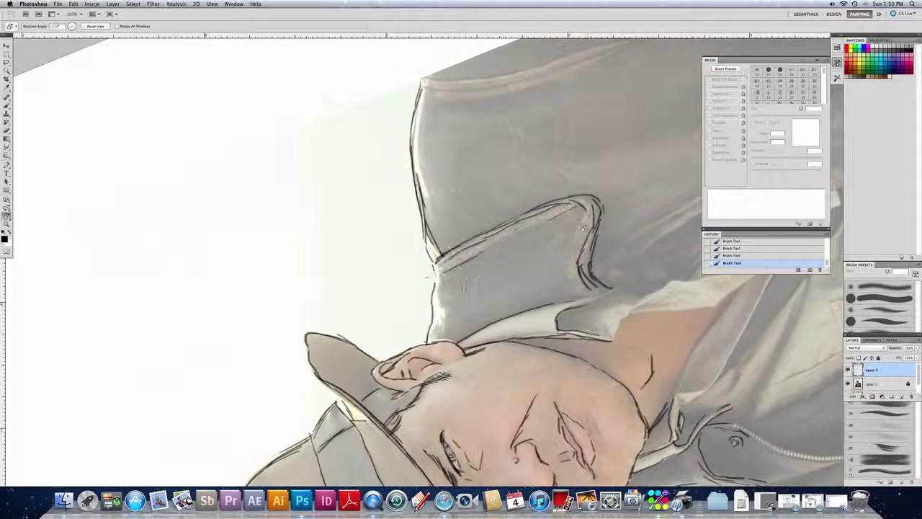
pyautogui.press('b')
pyautogui.moveTo(600, 142); pyautogui.dragTo(438, 271)
pyautogui.moveTo(258, 207)
pyautogui.mouseDown()
pyautogui.moveTo(301, 217)
pyautogui.moveTo(481, 171)
pyautogui.mouseUp()
pyautogui.moveTo(276, 221)
pyautogui.mouseDown()
pyautogui.moveTo(475, 174)
pyautogui.moveTo(307, 235)
pyautogui.mouseUp()
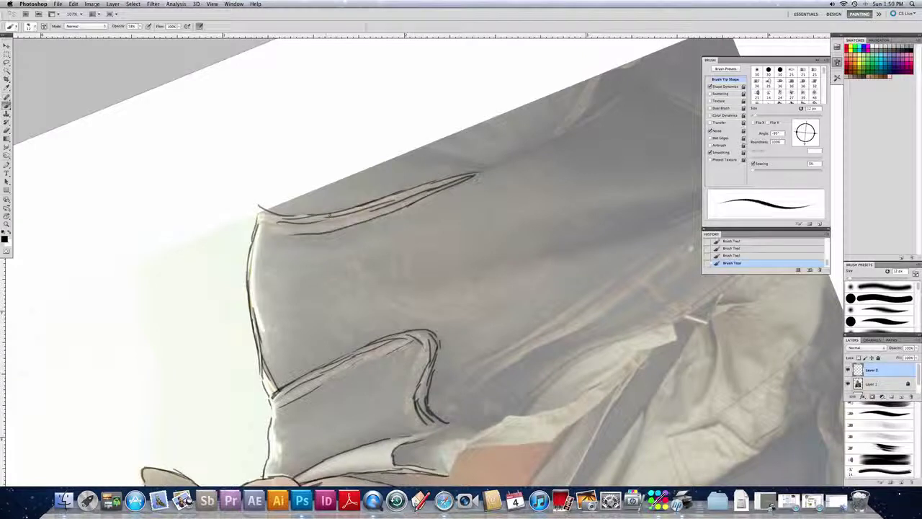
# - Extend the armhole seam toward the picture's lower edge and add short branching fold lines on the sleeve
pyautogui.moveTo(482, 170)
pyautogui.mouseDown()
pyautogui.moveTo(577, 130)
pyautogui.moveTo(618, 100)
pyautogui.mouseUp()
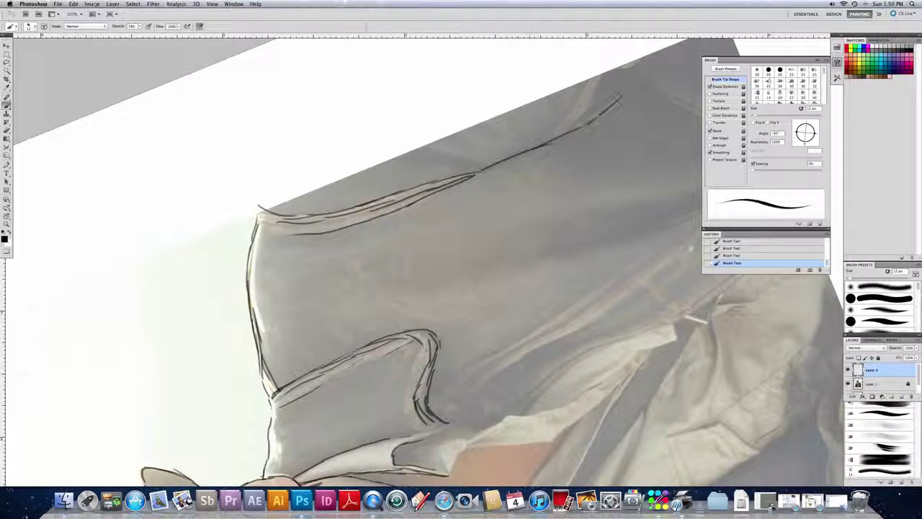
pyautogui.moveTo(559, 131); pyautogui.dragTo(608, 89)
pyautogui.moveTo(522, 149); pyautogui.dragTo(571, 111)
pyautogui.moveTo(461, 162); pyautogui.dragTo(501, 161)
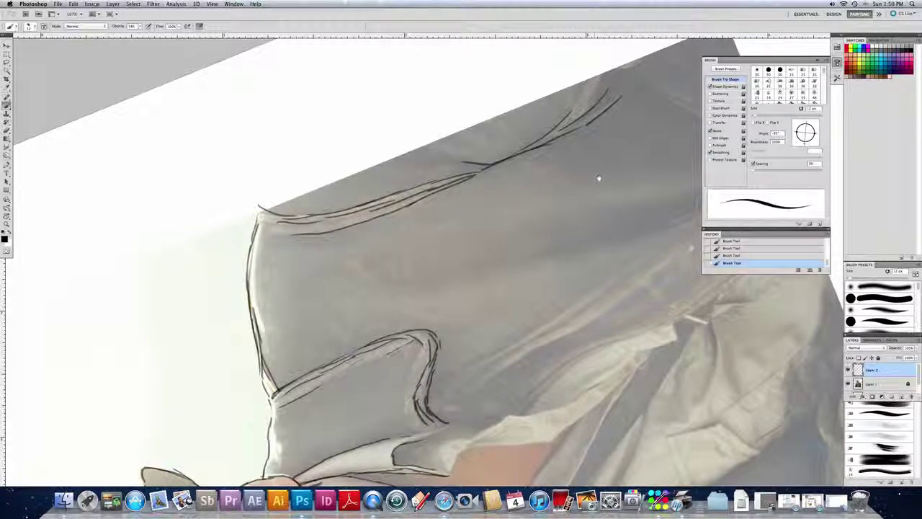
# - Rotate the canvas toward upright and trace the shirt collar's edge and folds beside the large jacket collar flap
pyautogui.moveTo(598, 179)
pyautogui.mouseDown()
pyautogui.moveTo(603, 187)
pyautogui.moveTo(532, 184)
pyautogui.moveTo(597, 203)
pyautogui.moveTo(596, 249)
pyautogui.moveTo(576, 303)
pyautogui.moveTo(506, 359)
pyautogui.moveTo(428, 352)
pyautogui.moveTo(399, 327)
pyautogui.mouseUp()
pyautogui.press('r')
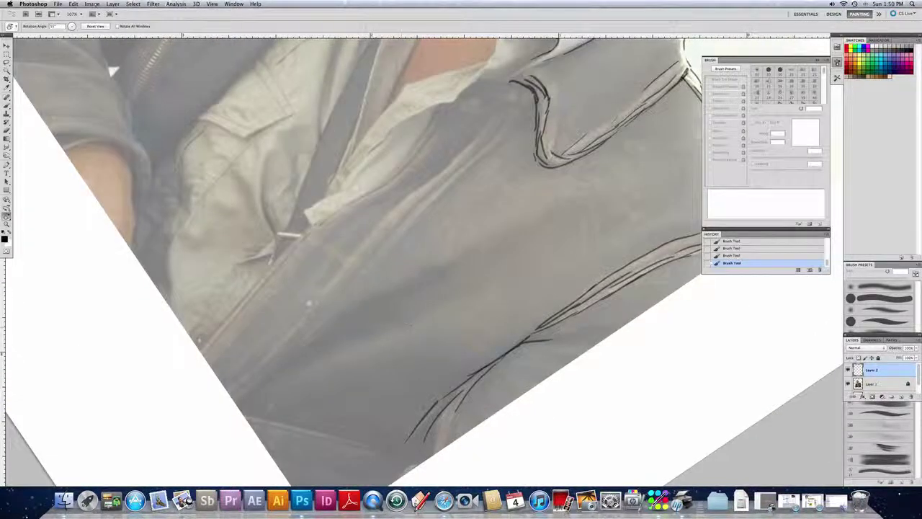
pyautogui.press('b')
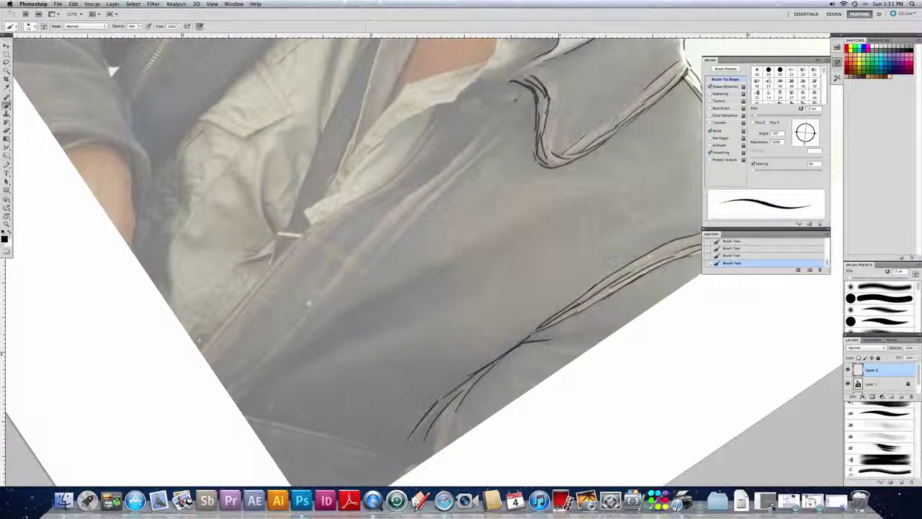
pyautogui.moveTo(514, 87); pyautogui.dragTo(500, 154)
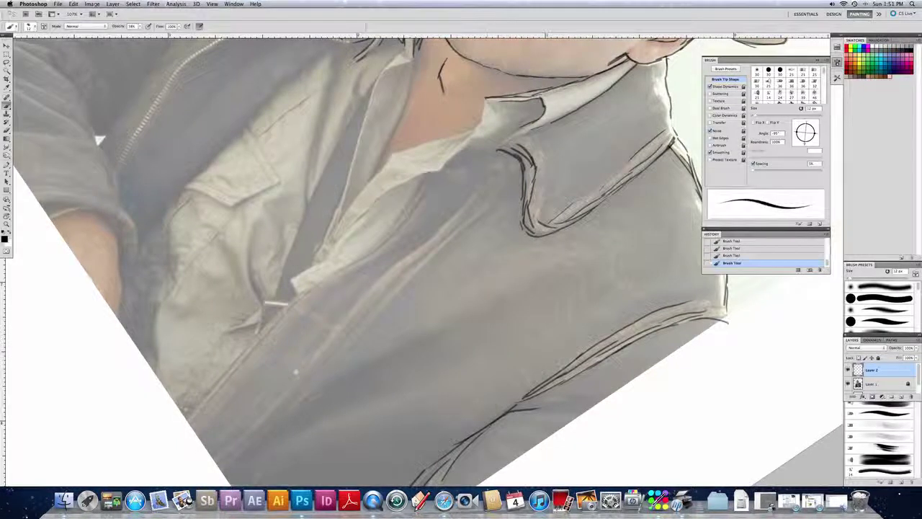
pyautogui.moveTo(479, 124); pyautogui.dragTo(442, 169)
pyautogui.moveTo(472, 138)
pyautogui.mouseDown()
pyautogui.moveTo(498, 133)
pyautogui.moveTo(427, 144)
pyautogui.mouseUp()
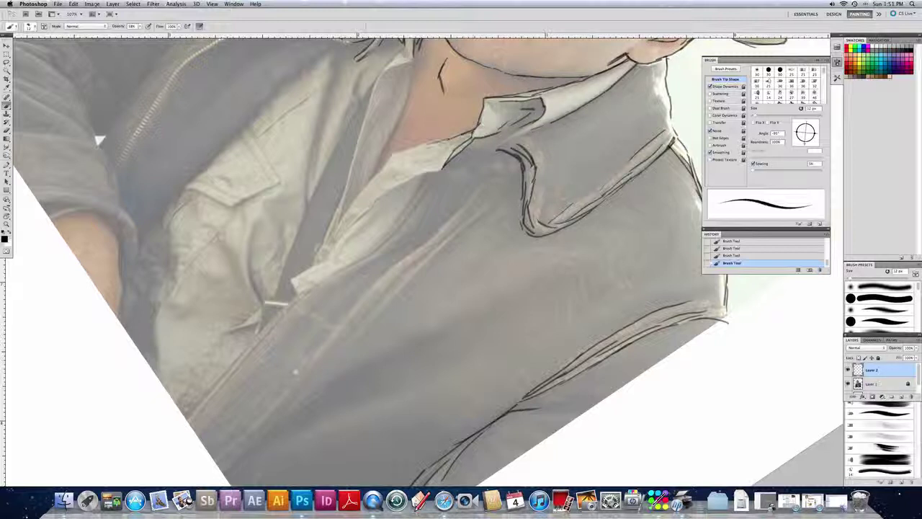
# - Trace the open shirt front and the adjoining jacket edge, including the round button below the collar flap
pyautogui.moveTo(385, 165); pyautogui.dragTo(326, 238)
pyautogui.moveTo(332, 236)
pyautogui.mouseDown()
pyautogui.moveTo(377, 201)
pyautogui.moveTo(372, 196)
pyautogui.moveTo(430, 170)
pyautogui.moveTo(405, 206)
pyautogui.mouseUp()
pyautogui.moveTo(428, 175)
pyautogui.mouseDown()
pyautogui.moveTo(380, 241)
pyautogui.moveTo(335, 273)
pyautogui.moveTo(389, 242)
pyautogui.moveTo(434, 177)
pyautogui.moveTo(467, 163)
pyautogui.moveTo(461, 182)
pyautogui.moveTo(449, 161)
pyautogui.moveTo(495, 155)
pyautogui.mouseUp()
pyautogui.moveTo(503, 156)
pyautogui.mouseDown()
pyautogui.moveTo(506, 169)
pyautogui.moveTo(491, 173)
pyautogui.moveTo(535, 126)
pyautogui.moveTo(499, 111)
pyautogui.mouseUp()
# - Draw the seam lines and small tab along the jacket front, and add the folds in the open shirt edge
pyautogui.moveTo(480, 186); pyautogui.dragTo(381, 276)
pyautogui.moveTo(347, 312)
pyautogui.mouseDown()
pyautogui.moveTo(483, 197)
pyautogui.moveTo(374, 322)
pyautogui.mouseUp()
pyautogui.moveTo(370, 260)
pyautogui.mouseDown()
pyautogui.moveTo(324, 320)
pyautogui.moveTo(334, 327)
pyautogui.moveTo(312, 333)
pyautogui.mouseUp()
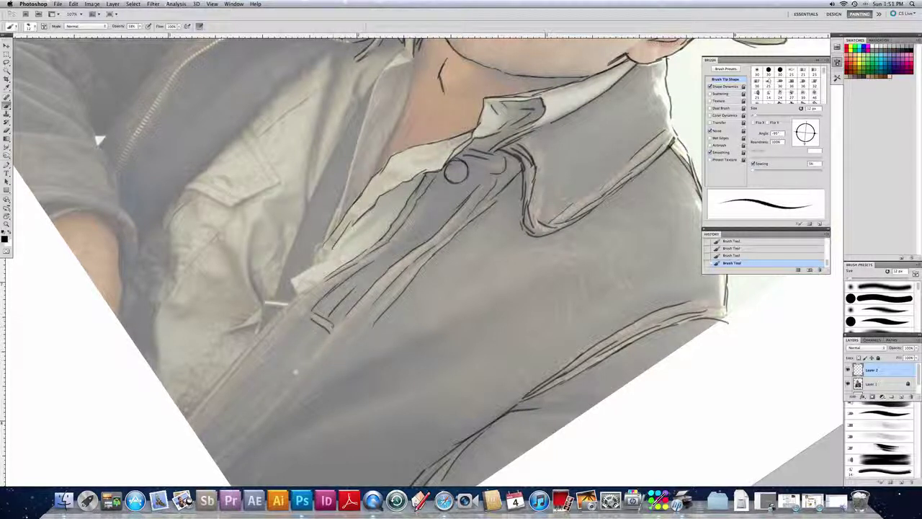
pyautogui.moveTo(311, 301)
pyautogui.mouseDown()
pyautogui.moveTo(299, 321)
pyautogui.moveTo(281, 318)
pyautogui.moveTo(336, 266)
pyautogui.mouseUp()
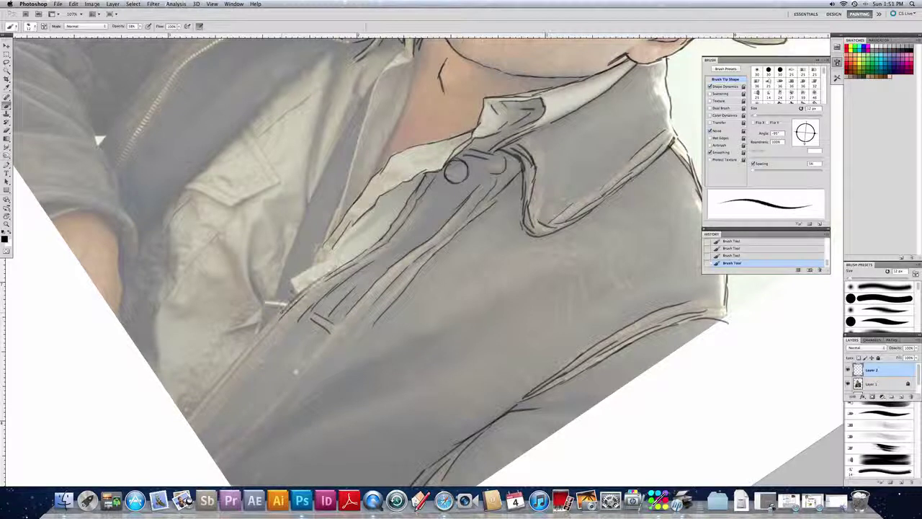
pyautogui.moveTo(297, 294)
pyautogui.mouseDown()
pyautogui.moveTo(290, 279)
pyautogui.moveTo(330, 250)
pyautogui.moveTo(314, 254)
pyautogui.moveTo(312, 268)
pyautogui.moveTo(357, 232)
pyautogui.mouseUp()
pyautogui.moveTo(405, 192)
pyautogui.mouseDown()
pyautogui.moveTo(362, 233)
pyautogui.moveTo(380, 228)
pyautogui.moveTo(366, 290)
pyautogui.mouseUp()
# - Trace the neckline and the long edge of the shirt opening on the picture's left side of the neck
pyautogui.scroll(5, 380, 228)
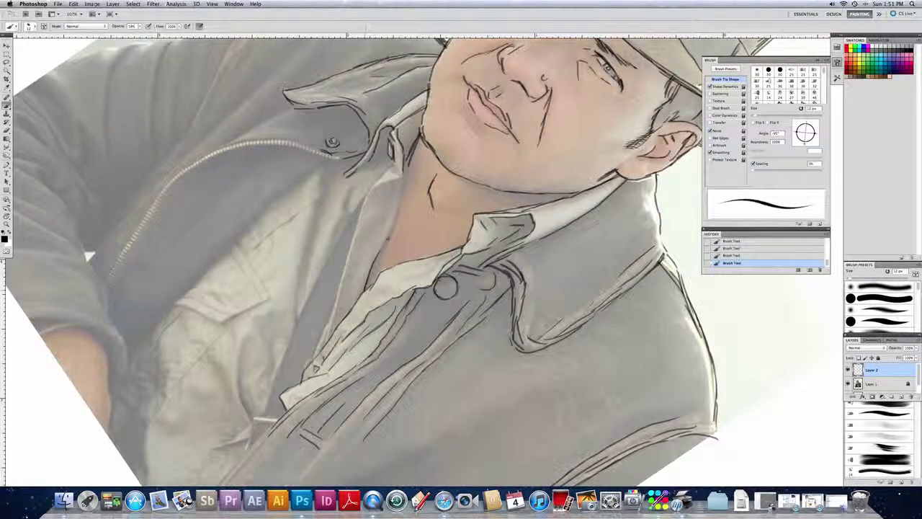
pyautogui.moveTo(379, 250)
pyautogui.mouseDown()
pyautogui.moveTo(405, 172)
pyautogui.moveTo(370, 194)
pyautogui.mouseUp()
pyautogui.moveTo(399, 163)
pyautogui.mouseDown()
pyautogui.moveTo(543, 77)
pyautogui.moveTo(351, 247)
pyautogui.moveTo(314, 356)
pyautogui.mouseUp()
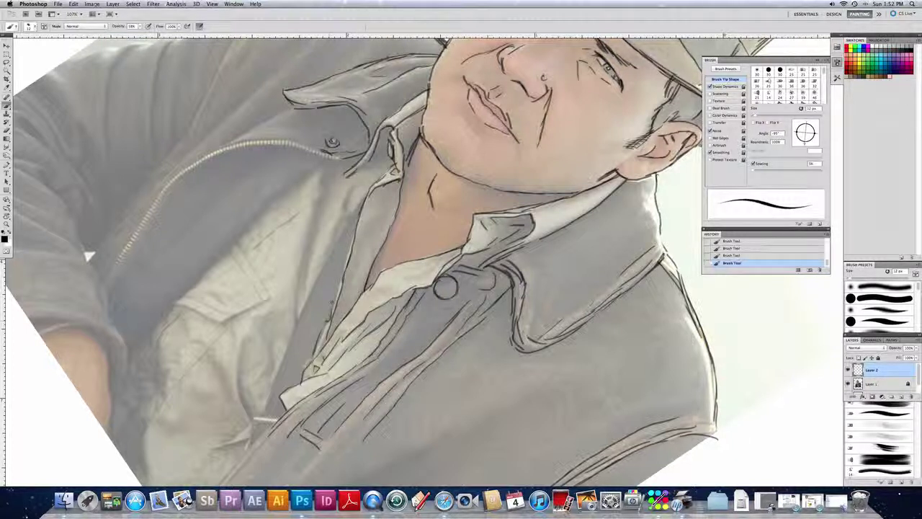
pyautogui.moveTo(347, 254); pyautogui.dragTo(339, 285)
# - Draw the long folds down the shirt front on the picture's left side, from the collar to the jacket opening
pyautogui.moveTo(368, 193)
pyautogui.mouseDown()
pyautogui.moveTo(329, 249)
pyautogui.moveTo(297, 322)
pyautogui.moveTo(309, 242)
pyautogui.mouseUp()
pyautogui.moveTo(331, 161)
pyautogui.mouseDown()
pyautogui.moveTo(315, 224)
pyautogui.moveTo(302, 215)
pyautogui.moveTo(255, 247)
pyautogui.mouseUp()
pyautogui.moveTo(255, 247); pyautogui.dragTo(246, 253)
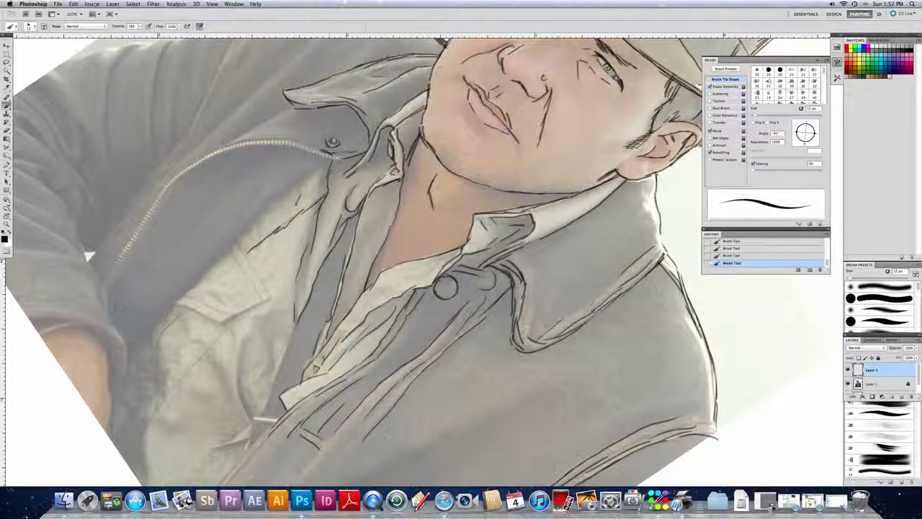
pyautogui.moveTo(332, 166); pyautogui.dragTo(318, 186)
pyautogui.moveTo(293, 324); pyautogui.dragTo(281, 368)
pyautogui.moveTo(273, 347); pyautogui.dragTo(268, 384)
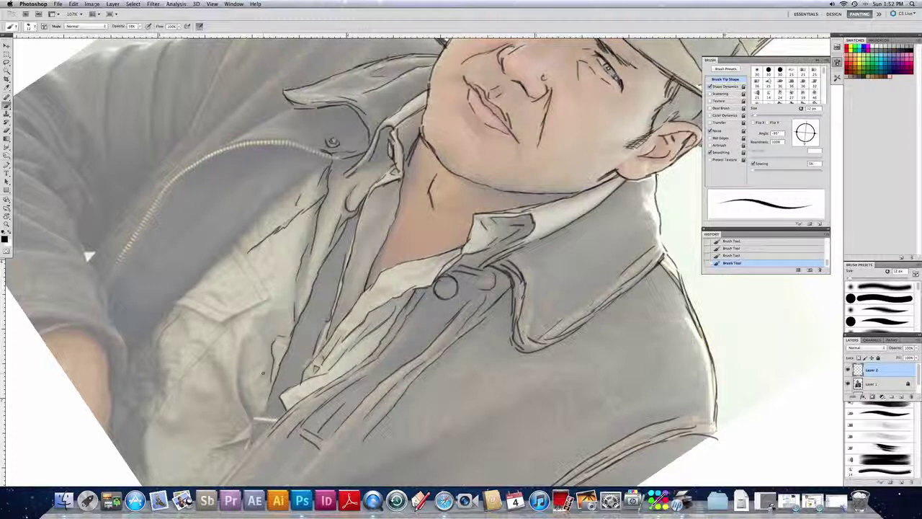
# - Add the creases in the lower shirt front and outline the lower edge of the chest pocket flap
pyautogui.moveTo(256, 314); pyautogui.dragTo(280, 307)
pyautogui.moveTo(251, 333); pyautogui.dragTo(240, 374)
pyautogui.moveTo(255, 379); pyautogui.dragTo(271, 370)
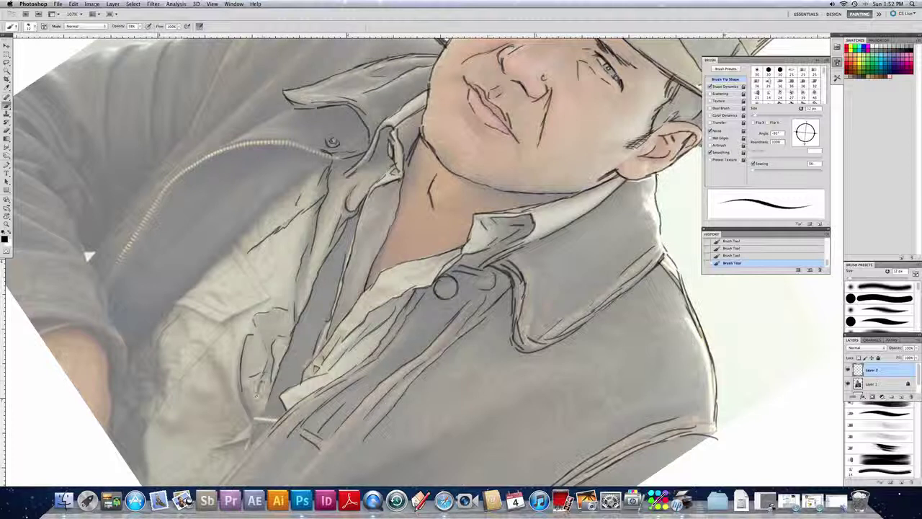
pyautogui.moveTo(252, 376); pyautogui.dragTo(248, 399)
pyautogui.moveTo(225, 325); pyautogui.dragTo(239, 314)
pyautogui.moveTo(238, 316); pyautogui.dragTo(257, 305)
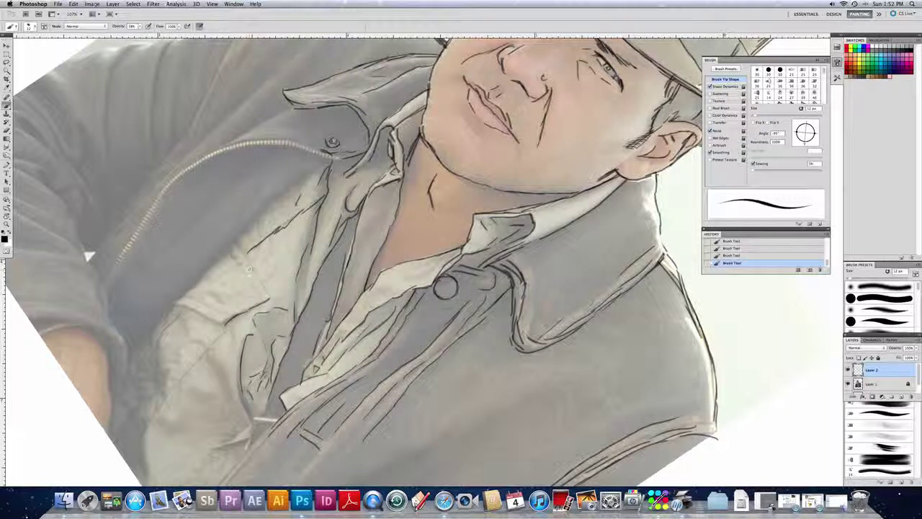
# - Complete the shirt's chest pocket flap with its double side edge, stitching line and pointed lower edge
pyautogui.moveTo(232, 245); pyautogui.dragTo(255, 266)
pyautogui.moveTo(254, 269); pyautogui.dragTo(264, 276)
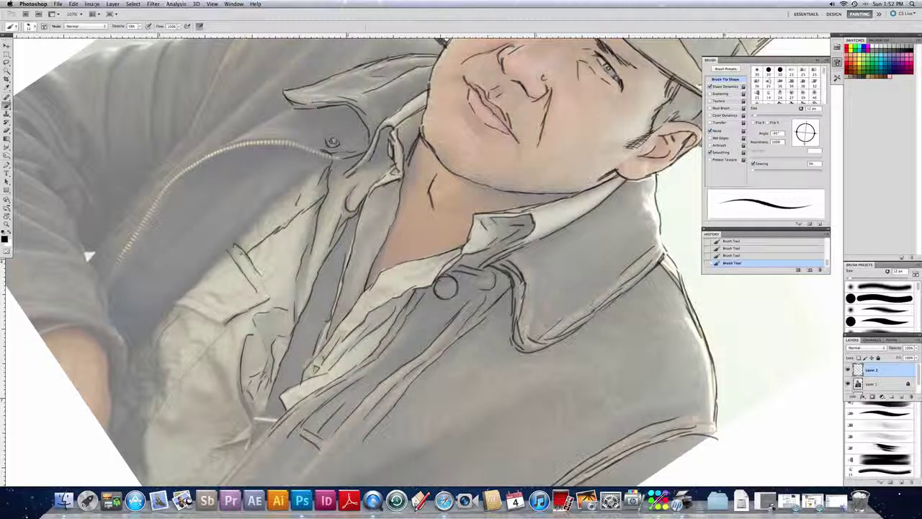
pyautogui.moveTo(262, 276); pyautogui.dragTo(269, 297)
pyautogui.moveTo(252, 289); pyautogui.dragTo(213, 295)
pyautogui.moveTo(213, 295); pyautogui.dragTo(198, 298)
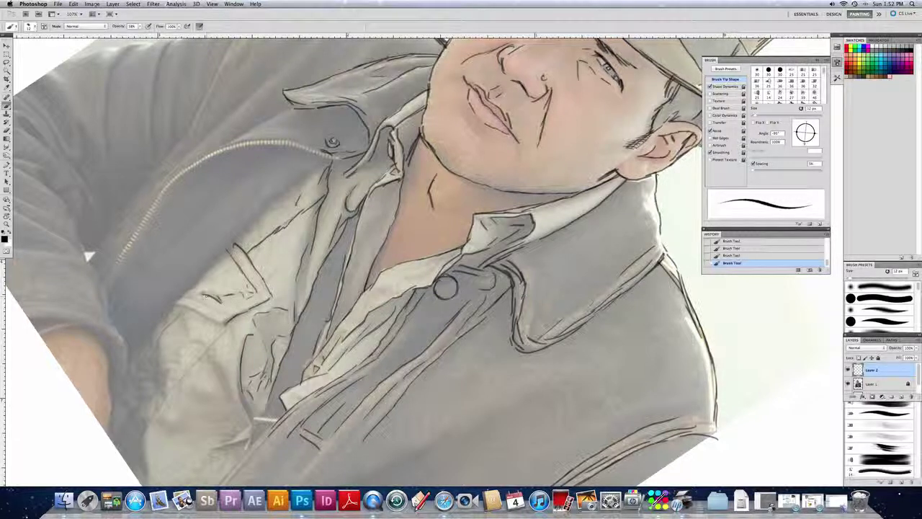
pyautogui.moveTo(181, 298); pyautogui.dragTo(210, 315)
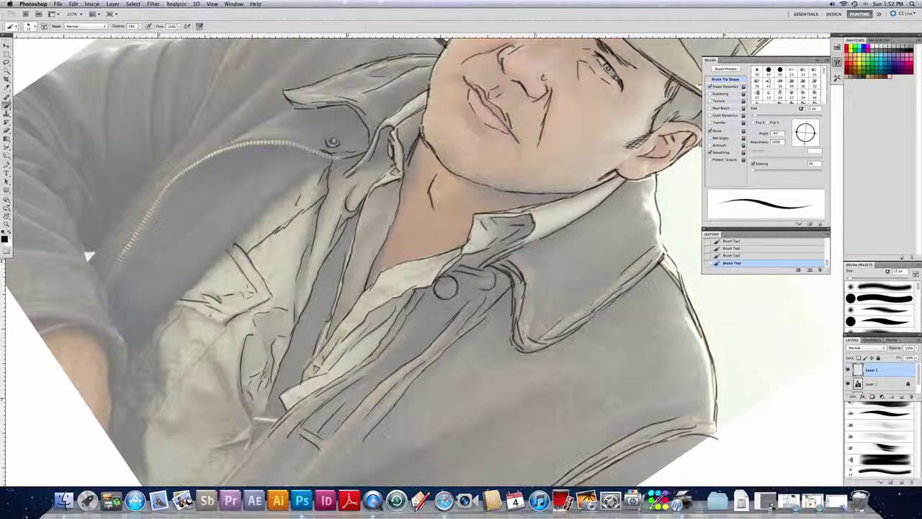
pyautogui.moveTo(176, 304); pyautogui.dragTo(218, 320)
# - Draw the shirt's outer edge below the pocket flap and add creases across the pocket area
pyautogui.moveTo(173, 307); pyautogui.dragTo(183, 323)
pyautogui.moveTo(179, 304); pyautogui.dragTo(163, 333)
pyautogui.moveTo(173, 321); pyautogui.dragTo(154, 352)
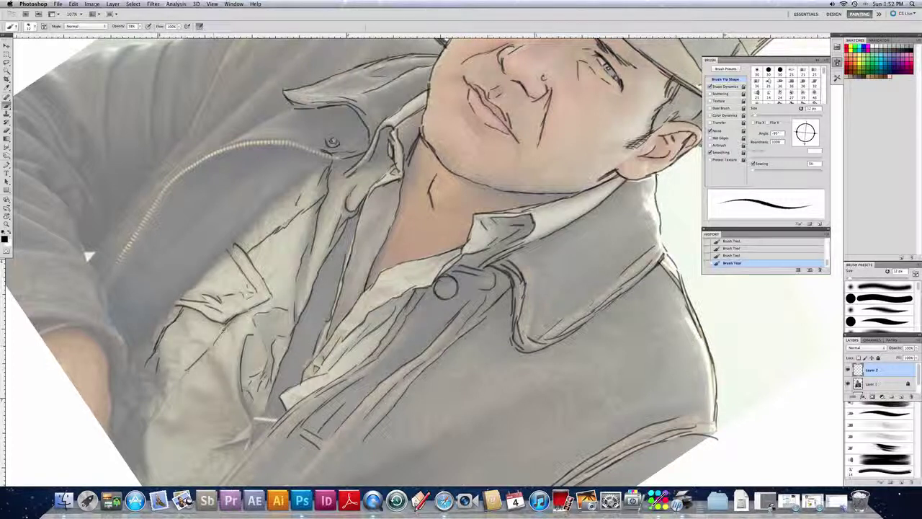
pyautogui.moveTo(186, 350); pyautogui.dragTo(207, 368)
pyautogui.moveTo(241, 308); pyautogui.dragTo(216, 343)
# - Trace the jacket edge where it overlaps the shirt, from the collar down past the pocket flap
pyautogui.moveTo(272, 239)
pyautogui.mouseDown()
pyautogui.moveTo(263, 260)
pyautogui.moveTo(269, 243)
pyautogui.mouseUp()
pyautogui.moveTo(323, 163)
pyautogui.mouseDown()
pyautogui.moveTo(280, 193)
pyautogui.moveTo(180, 303)
pyautogui.mouseUp()
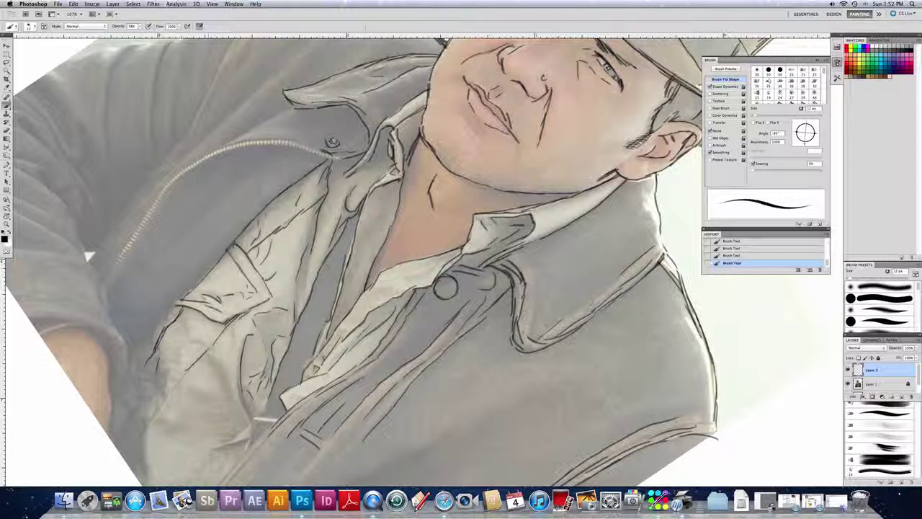
pyautogui.moveTo(206, 270); pyautogui.dragTo(150, 335)
pyautogui.moveTo(189, 289); pyautogui.dragTo(157, 334)
# - Draw the jacket's zipper along the curved front edge as a double line with small teeth
pyautogui.moveTo(121, 246)
pyautogui.mouseDown()
pyautogui.moveTo(186, 164)
pyautogui.moveTo(242, 140)
pyautogui.moveTo(275, 138)
pyautogui.moveTo(334, 160)
pyautogui.moveTo(306, 147)
pyautogui.mouseUp()
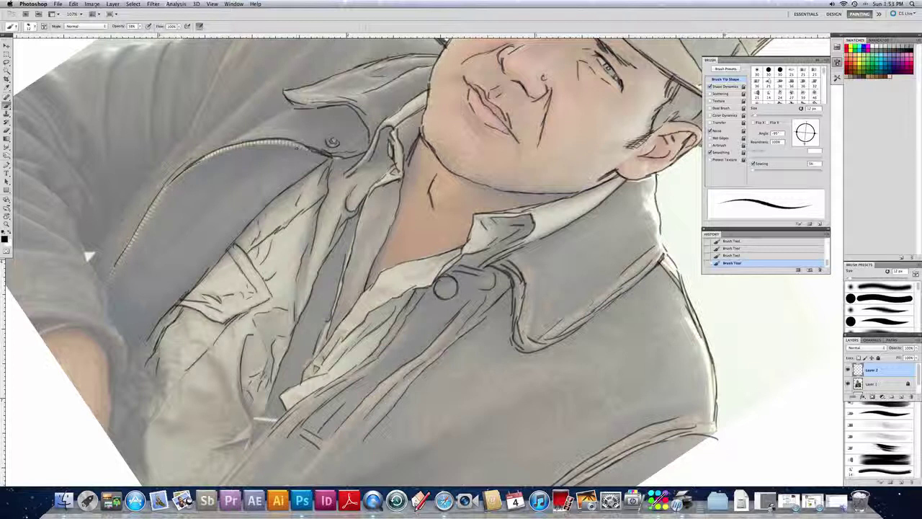
pyautogui.moveTo(113, 273); pyautogui.dragTo(158, 202)
pyautogui.moveTo(137, 235)
pyautogui.mouseDown()
pyautogui.moveTo(173, 184)
pyautogui.moveTo(231, 147)
pyautogui.moveTo(298, 142)
pyautogui.moveTo(343, 162)
pyautogui.mouseUp()
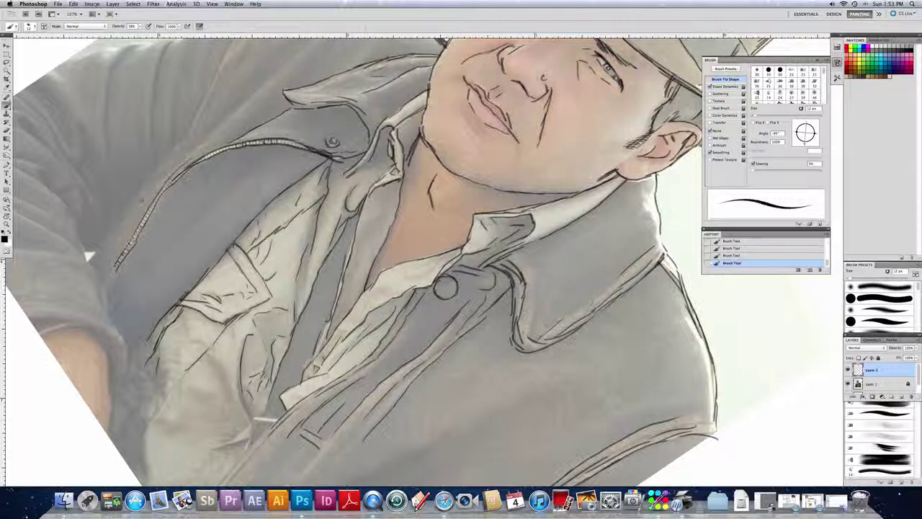
# - Draw fold lines on the jacket above the zipper and around the smaller collar flap on the picture's left side
pyautogui.moveTo(141, 200)
pyautogui.mouseDown()
pyautogui.moveTo(257, 92)
pyautogui.moveTo(252, 206)
pyautogui.moveTo(245, 193)
pyautogui.mouseUp()
pyautogui.moveTo(262, 151); pyautogui.dragTo(295, 122)
pyautogui.moveTo(311, 105)
pyautogui.mouseDown()
pyautogui.moveTo(241, 148)
pyautogui.moveTo(193, 211)
pyautogui.mouseUp()
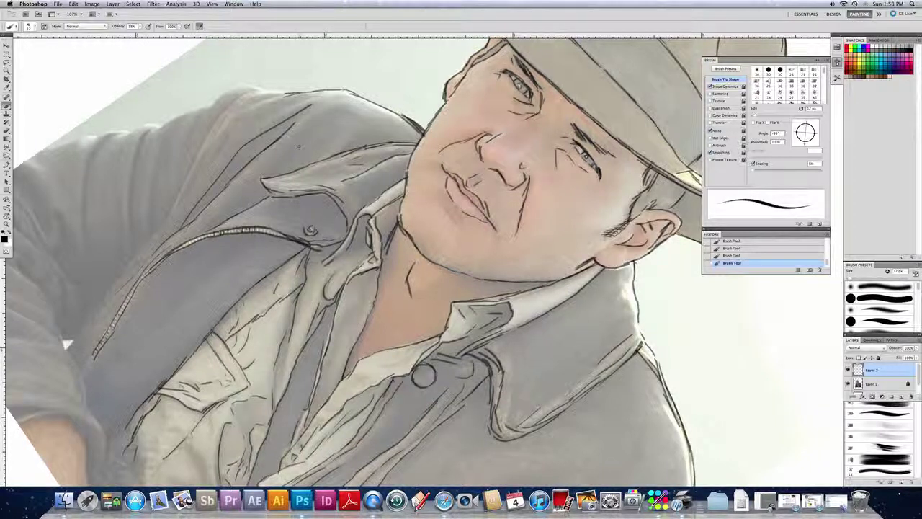
pyautogui.moveTo(331, 114); pyautogui.dragTo(292, 147)
pyautogui.moveTo(341, 130); pyautogui.dragTo(323, 147)
pyautogui.moveTo(358, 136)
pyautogui.mouseDown()
pyautogui.moveTo(340, 152)
pyautogui.moveTo(382, 117)
pyautogui.mouseUp()
# - Add fold lines across the jacket's shoulder on the picture's left side and along its armhole seam
pyautogui.moveTo(269, 121); pyautogui.dragTo(312, 95)
pyautogui.moveTo(267, 121)
pyautogui.mouseDown()
pyautogui.moveTo(242, 137)
pyautogui.moveTo(281, 93)
pyautogui.mouseUp()
pyautogui.moveTo(236, 112); pyautogui.dragTo(284, 99)
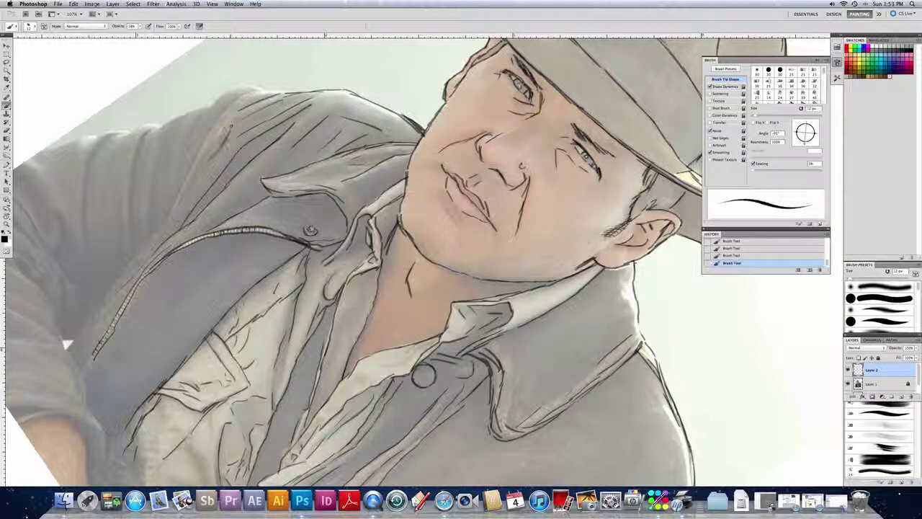
pyautogui.moveTo(209, 160); pyautogui.dragTo(230, 128)
pyautogui.moveTo(204, 170)
pyautogui.mouseDown()
pyautogui.moveTo(234, 123)
pyautogui.moveTo(225, 128)
pyautogui.mouseUp()
pyautogui.moveTo(190, 183)
pyautogui.mouseDown()
pyautogui.moveTo(224, 118)
pyautogui.moveTo(207, 148)
pyautogui.mouseUp()
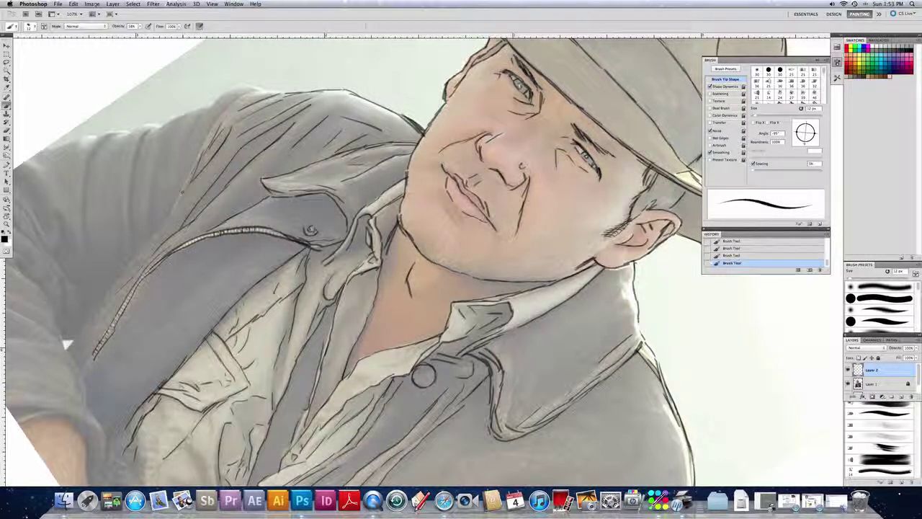
# - Trace the armhole seam up to the shoulder peak and outline where the sleeve begins
pyautogui.moveTo(172, 207)
pyautogui.mouseDown()
pyautogui.moveTo(217, 117)
pyautogui.moveTo(245, 89)
pyautogui.moveTo(271, 86)
pyautogui.mouseUp()
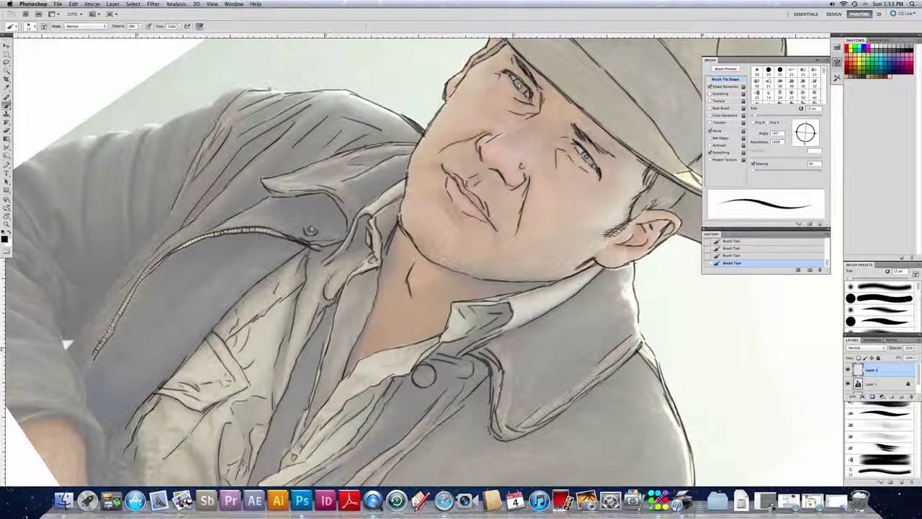
pyautogui.moveTo(224, 119)
pyautogui.mouseDown()
pyautogui.moveTo(274, 89)
pyautogui.moveTo(253, 101)
pyautogui.moveTo(255, 87)
pyautogui.moveTo(230, 85)
pyautogui.moveTo(192, 137)
pyautogui.mouseUp()
pyautogui.moveTo(217, 104); pyautogui.dragTo(187, 146)
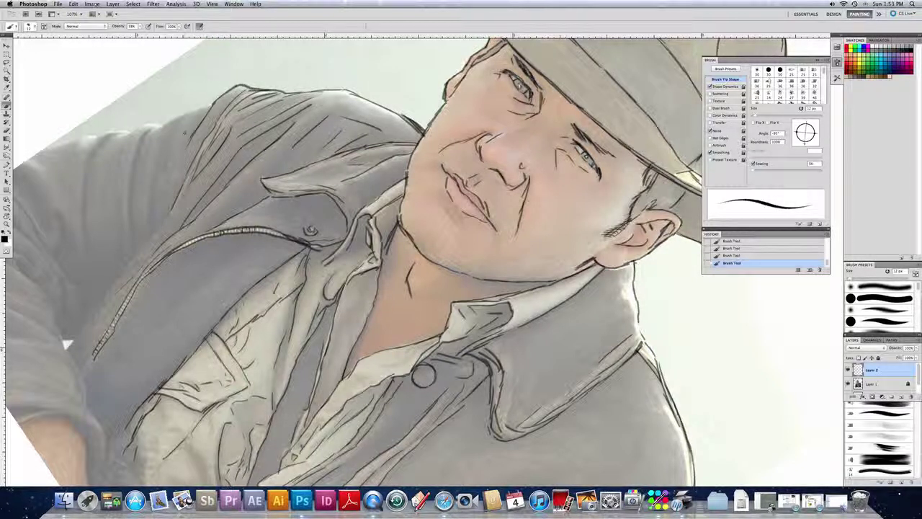
# - Outline the top of the sleeve on the picture's left side and draw the long folds running down it
pyautogui.moveTo(188, 113); pyautogui.dragTo(164, 186)
pyautogui.moveTo(173, 128); pyautogui.dragTo(149, 225)
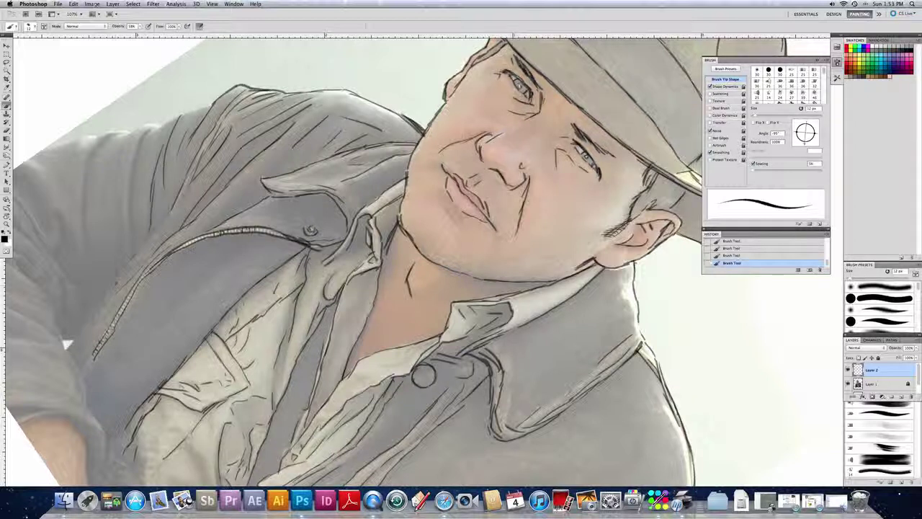
pyautogui.moveTo(134, 258); pyautogui.dragTo(117, 284)
pyautogui.moveTo(167, 210)
pyautogui.mouseDown()
pyautogui.moveTo(156, 225)
pyautogui.moveTo(130, 194)
pyautogui.moveTo(131, 177)
pyautogui.mouseUp()
pyautogui.moveTo(147, 132)
pyautogui.mouseDown()
pyautogui.moveTo(136, 129)
pyautogui.moveTo(119, 162)
pyautogui.moveTo(137, 131)
pyautogui.moveTo(181, 115)
pyautogui.moveTo(100, 134)
pyautogui.moveTo(83, 149)
pyautogui.moveTo(81, 136)
pyautogui.moveTo(54, 146)
pyautogui.moveTo(82, 172)
pyautogui.moveTo(84, 243)
pyautogui.mouseUp()
pyautogui.moveTo(109, 206); pyautogui.dragTo(104, 230)
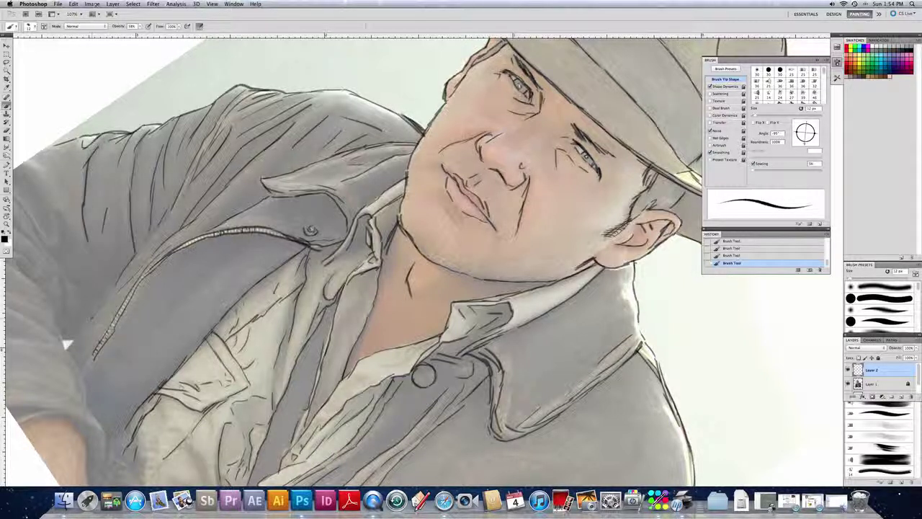
# - Trace the jacket edge running beside the lower zipper and add a small hooked crease on the sleeve
pyautogui.moveTo(85, 325); pyautogui.dragTo(158, 231)
pyautogui.moveTo(113, 296); pyautogui.dragTo(105, 310)
pyautogui.moveTo(73, 211); pyautogui.dragTo(65, 237)
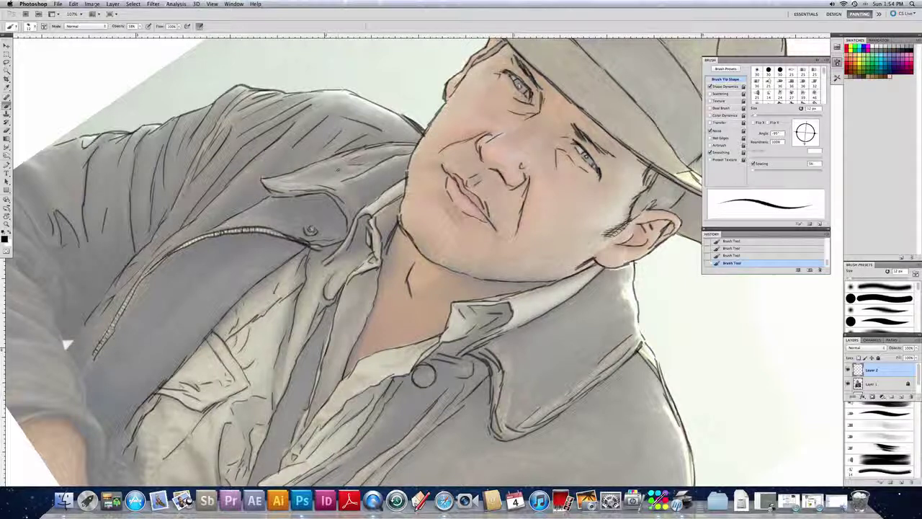
# - Draw light contour and crease lines on the cheek on the picture's right side, running down toward the jaw
pyautogui.moveTo(311, 173); pyautogui.dragTo(291, 184)
pyautogui.press('r')
pyautogui.moveTo(363, 144); pyautogui.dragTo(405, 251)
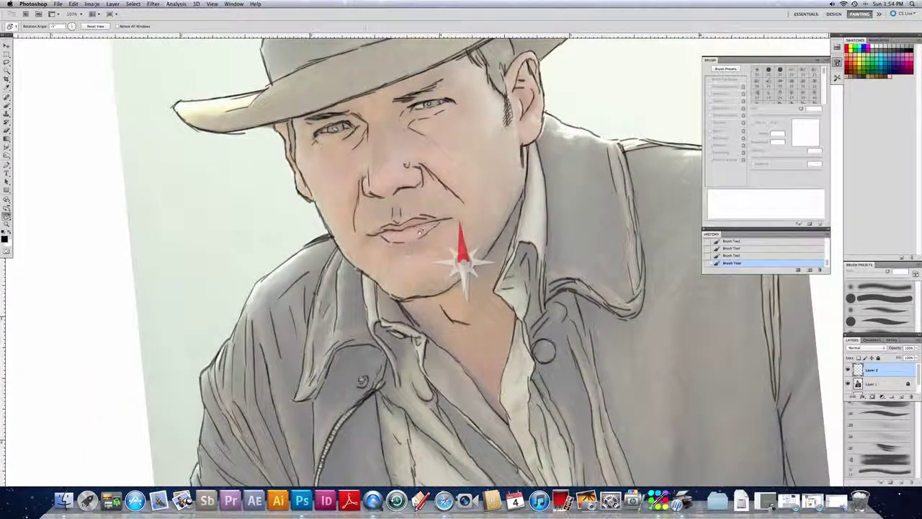
pyautogui.press('b')
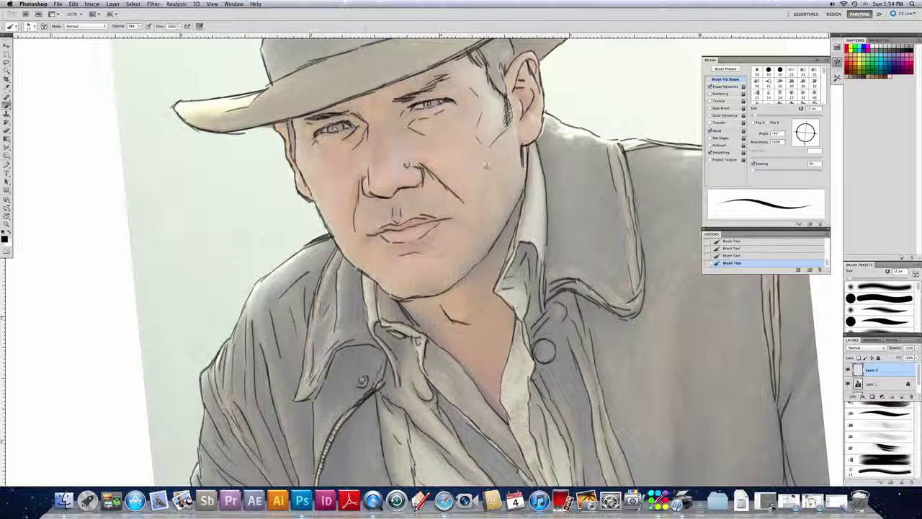
pyautogui.moveTo(486, 165); pyautogui.dragTo(483, 182)
pyautogui.moveTo(481, 201)
pyautogui.mouseDown()
pyautogui.moveTo(474, 226)
pyautogui.moveTo(461, 222)
pyautogui.mouseUp()
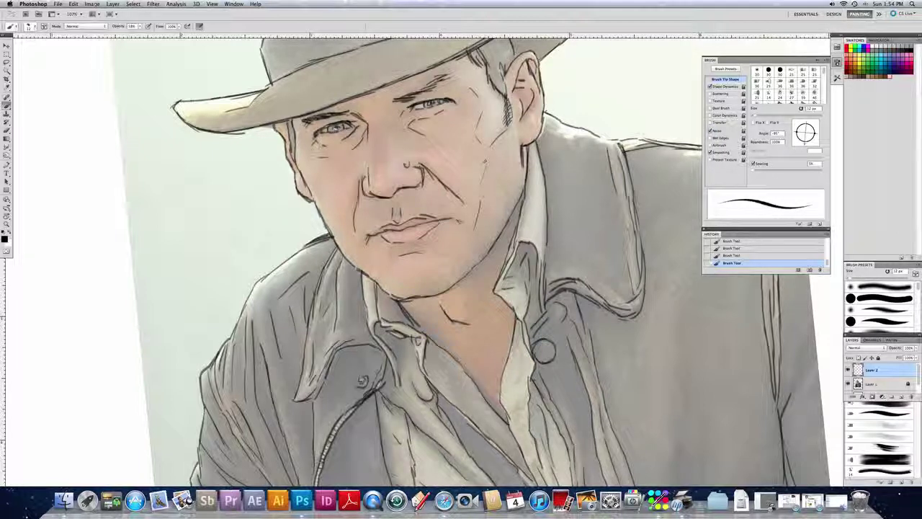
pyautogui.moveTo(481, 164); pyautogui.dragTo(471, 301)
pyautogui.moveTo(430, 158); pyautogui.dragTo(435, 238)
pyautogui.moveTo(301, 146); pyautogui.dragTo(279, 203)
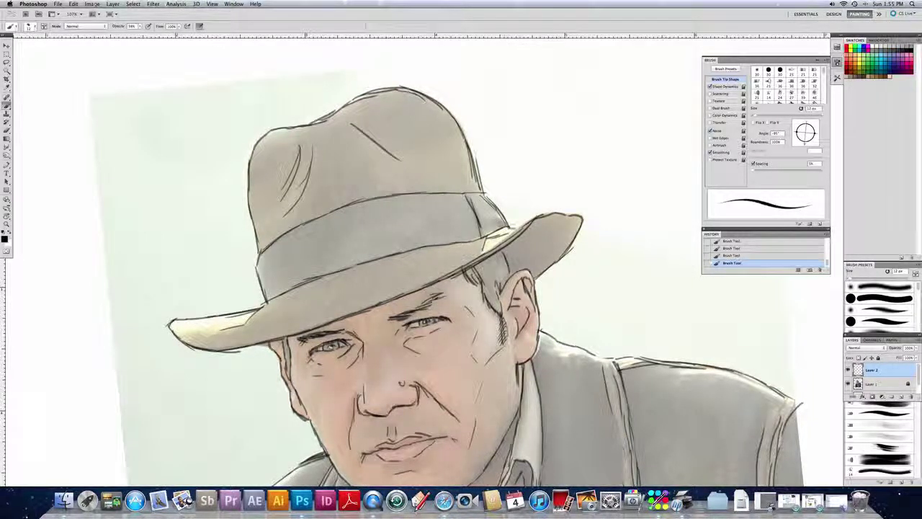
# - Reinforce the hat brim's edge on the picture's right side and hatch the shadow along the jaw above the shirt collar
pyautogui.moveTo(506, 228)
pyautogui.mouseDown()
pyautogui.moveTo(580, 214)
pyautogui.moveTo(574, 235)
pyautogui.mouseUp()
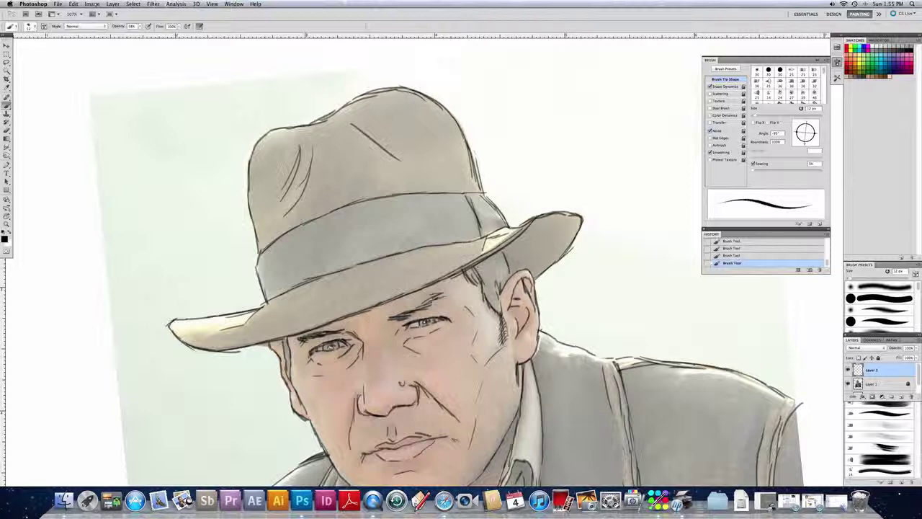
pyautogui.scroll(-5, 468, 258)
pyautogui.hscroll(-3, 468, 257)
pyautogui.scroll(-4, 447, 244)
pyautogui.hscroll(2, 447, 244)
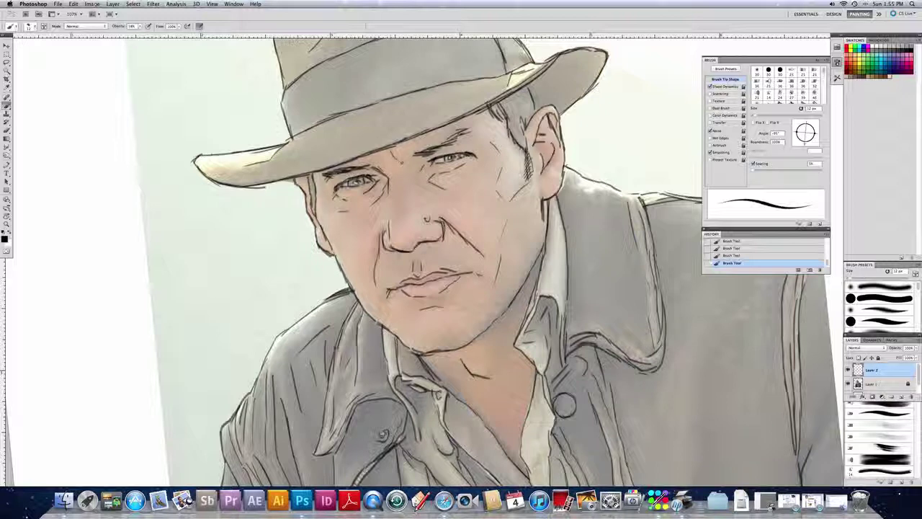
pyautogui.scroll(-2, 403, 173)
pyautogui.hscroll(2, 404, 172)
pyautogui.scroll(-4, 409, 185)
pyautogui.hscroll(5, 409, 185)
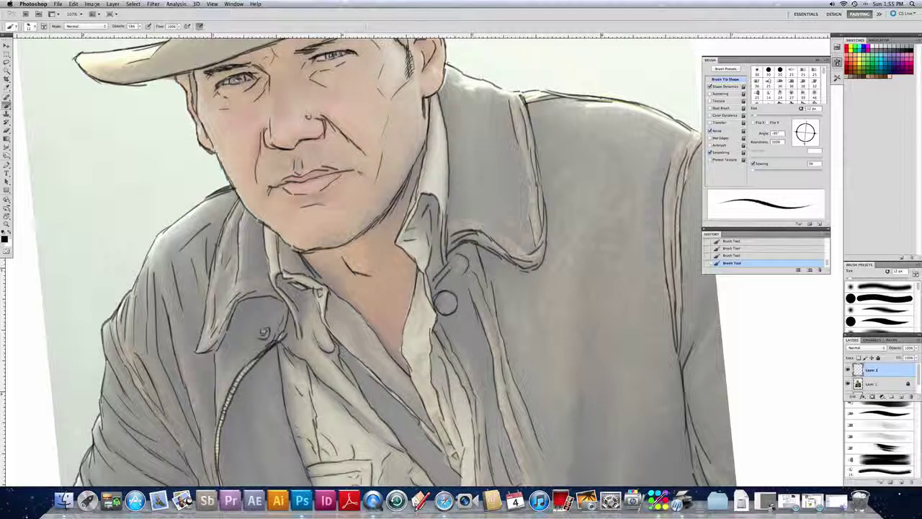
pyautogui.moveTo(394, 210); pyautogui.dragTo(419, 150)
pyautogui.moveTo(402, 211); pyautogui.dragTo(423, 146)
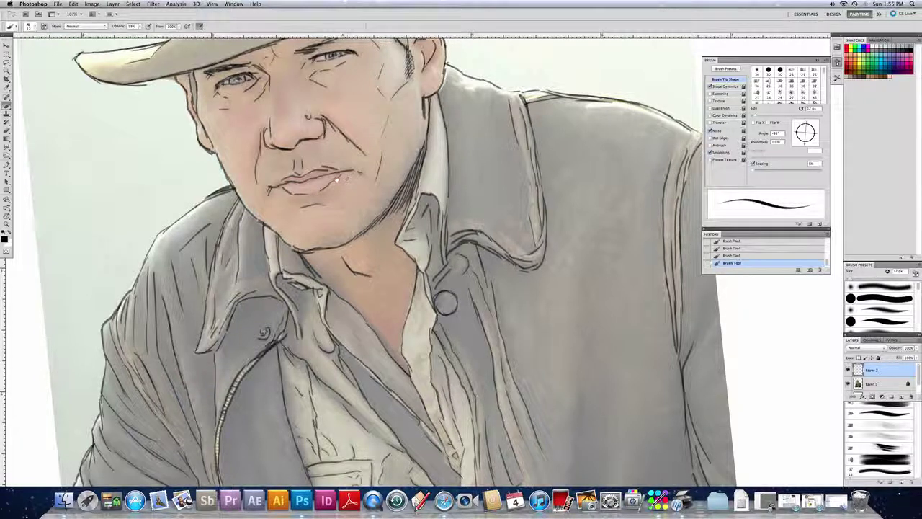
# - Add short broken crease marks to the jacket's chest and shoulder between the collar point and the armhole seam on the picture's right side
pyautogui.moveTo(352, 142); pyautogui.dragTo(373, 164)
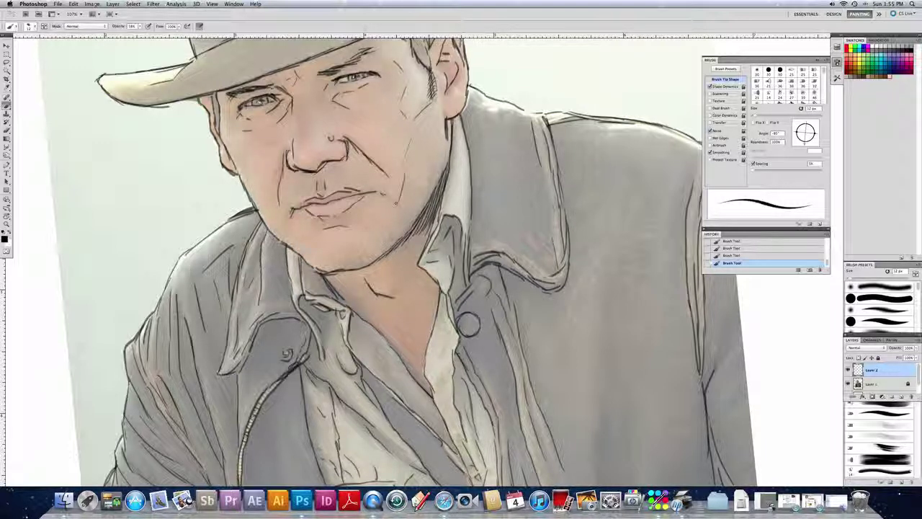
pyautogui.moveTo(376, 202); pyautogui.dragTo(389, 235)
pyautogui.scroll(1, 389, 234)
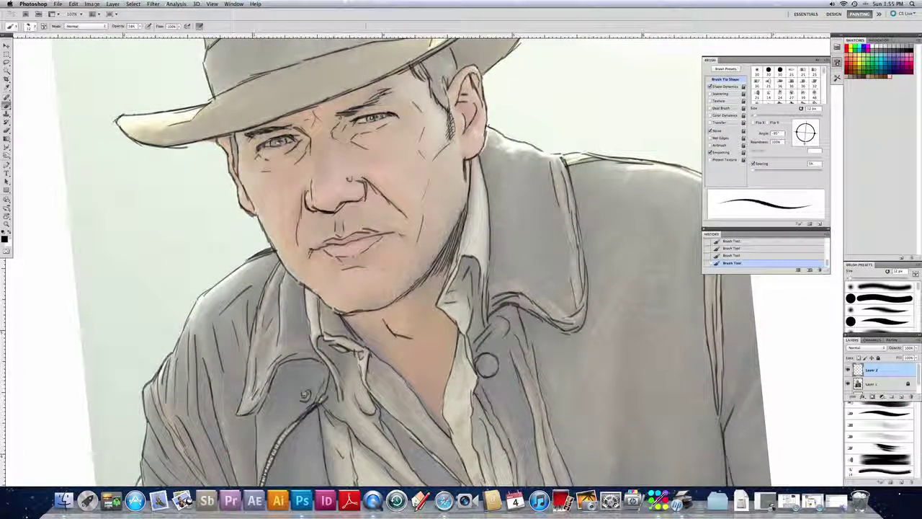
pyautogui.hscroll(3, 367, 180)
pyautogui.scroll(-1, 368, 180)
pyautogui.hscroll(3, 387, 165)
pyautogui.scroll(-1, 386, 166)
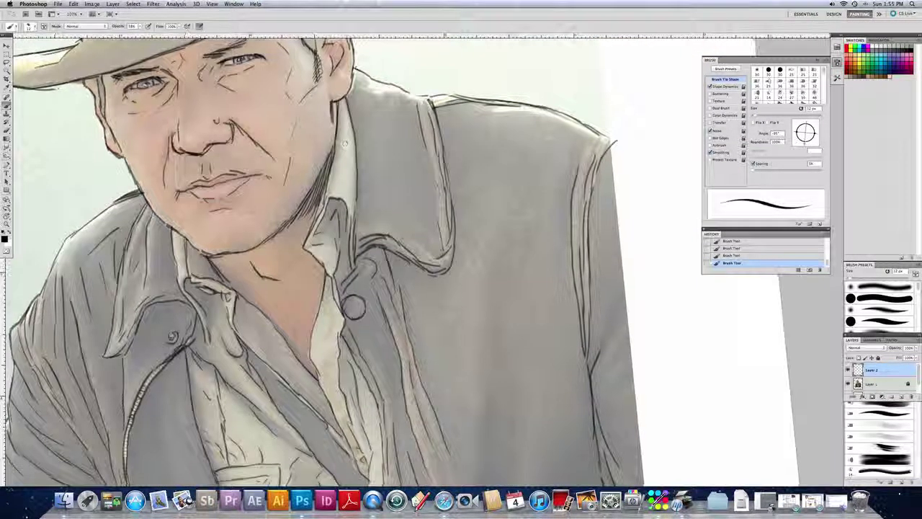
pyautogui.moveTo(502, 251); pyautogui.dragTo(524, 258)
pyautogui.moveTo(533, 218)
pyautogui.mouseDown()
pyautogui.moveTo(469, 258)
pyautogui.moveTo(498, 250)
pyautogui.mouseUp()
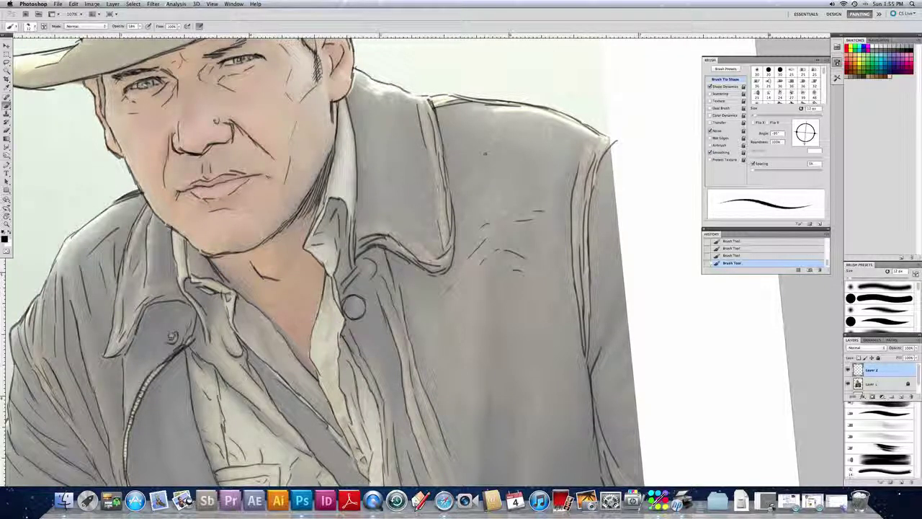
pyautogui.moveTo(490, 139); pyautogui.dragTo(493, 143)
pyautogui.moveTo(368, 222)
pyautogui.mouseDown()
pyautogui.moveTo(404, 229)
pyautogui.moveTo(444, 258)
pyautogui.mouseUp()
# - Extend the jacket's front edge line downward below the placket and add crease lines where the shirt meets it
pyautogui.scroll(-10, 157, 455)
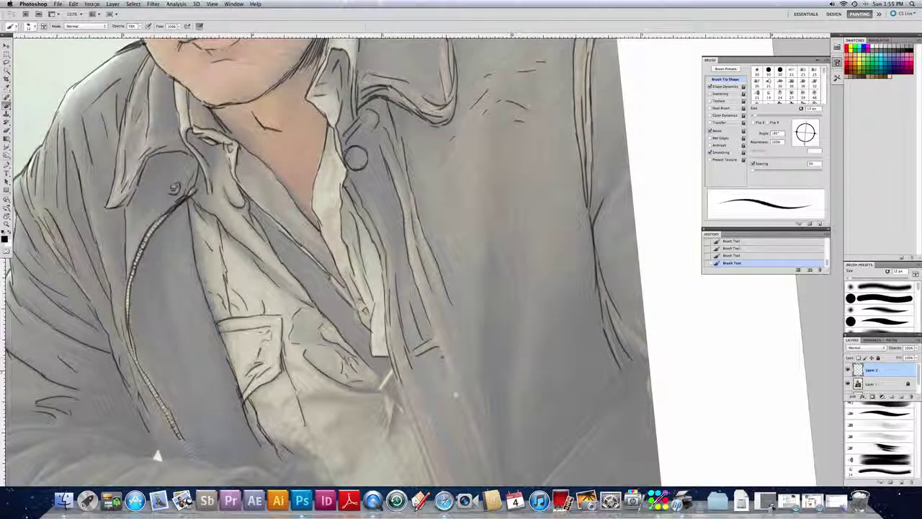
pyautogui.moveTo(434, 337); pyautogui.dragTo(453, 400)
pyautogui.moveTo(395, 400)
pyautogui.mouseDown()
pyautogui.moveTo(388, 427)
pyautogui.moveTo(405, 411)
pyautogui.moveTo(383, 417)
pyautogui.moveTo(358, 391)
pyautogui.moveTo(379, 394)
pyautogui.moveTo(380, 380)
pyautogui.mouseUp()
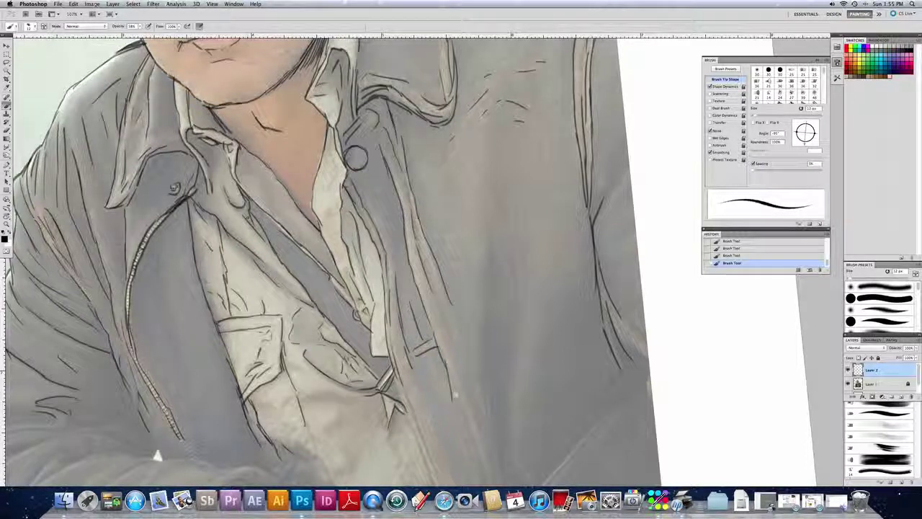
# - Hatch the dark strip beside the open shirt collar and draw fold lines down the jacket panel beside the zipper
pyautogui.moveTo(248, 198); pyautogui.dragTo(281, 257)
pyautogui.moveTo(273, 222); pyautogui.dragTo(293, 263)
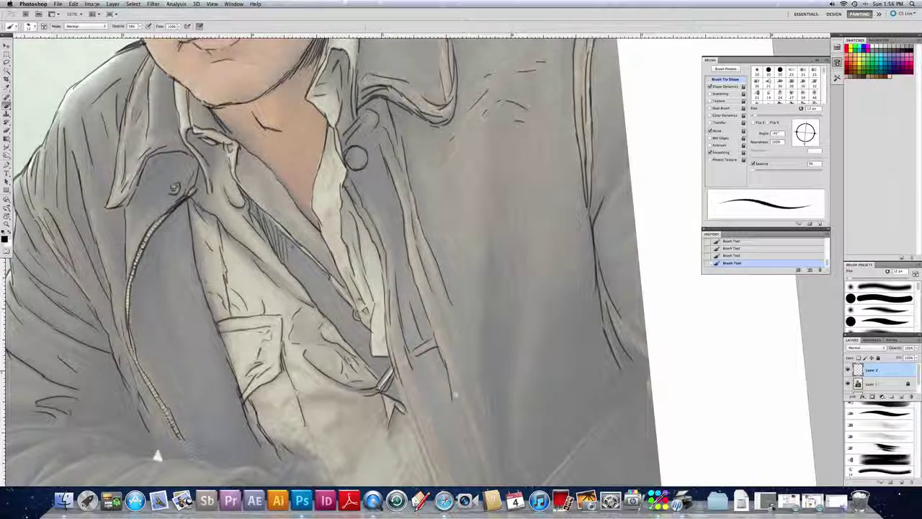
pyautogui.moveTo(190, 246); pyautogui.dragTo(180, 294)
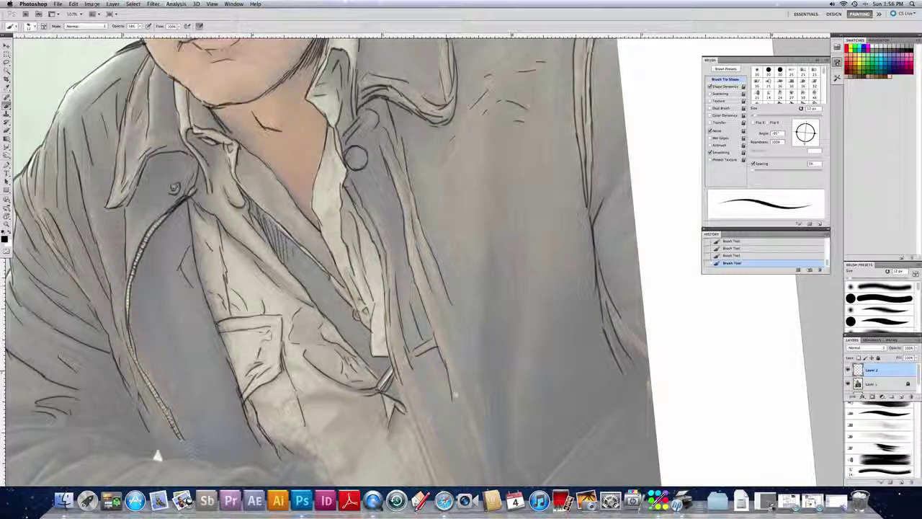
pyautogui.moveTo(163, 226); pyautogui.dragTo(175, 351)
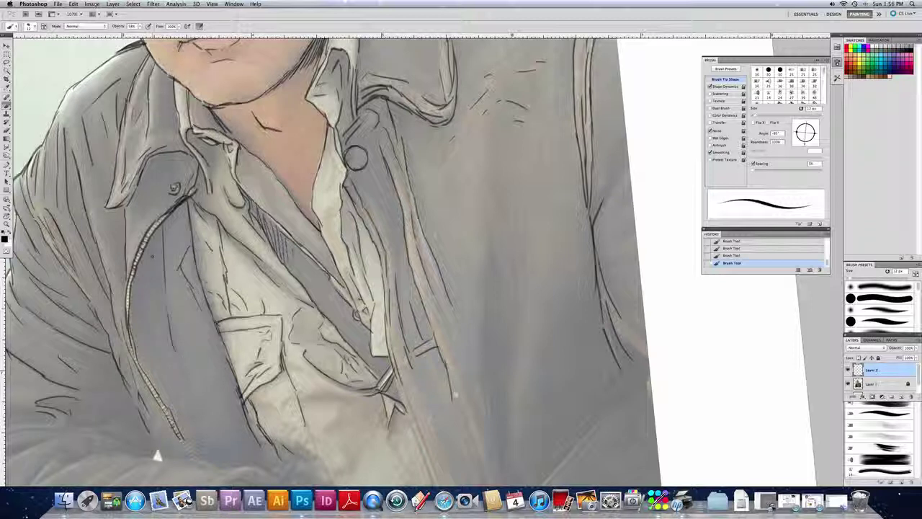
pyautogui.moveTo(162, 252); pyautogui.dragTo(149, 308)
pyautogui.moveTo(156, 273); pyautogui.dragTo(141, 315)
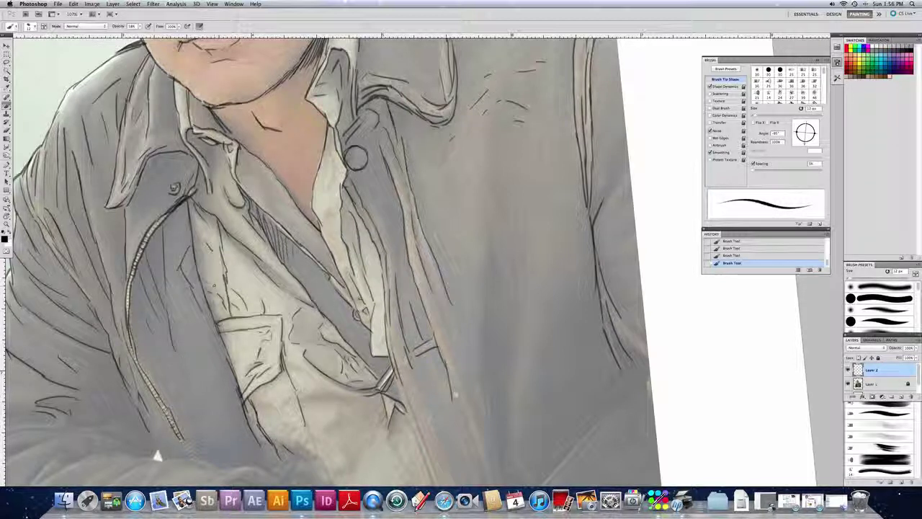
pyautogui.moveTo(149, 209)
pyautogui.mouseDown()
pyautogui.moveTo(137, 242)
pyautogui.moveTo(160, 188)
pyautogui.mouseUp()
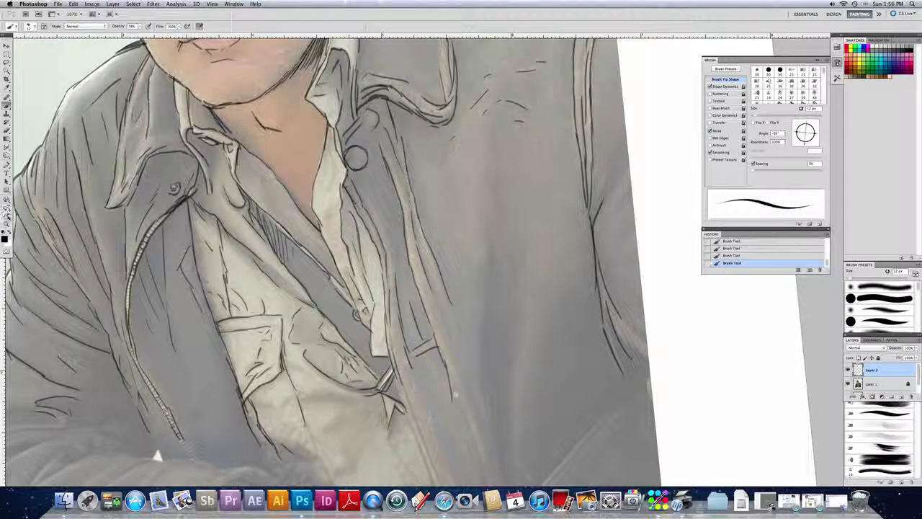
# - Reset the view rotation to 0° and hide the reference photo on Layer 1 to review the line art alone
pyautogui.click(7, 215)
pyautogui.doubleClick(8, 217)
pyautogui.click(7, 217)
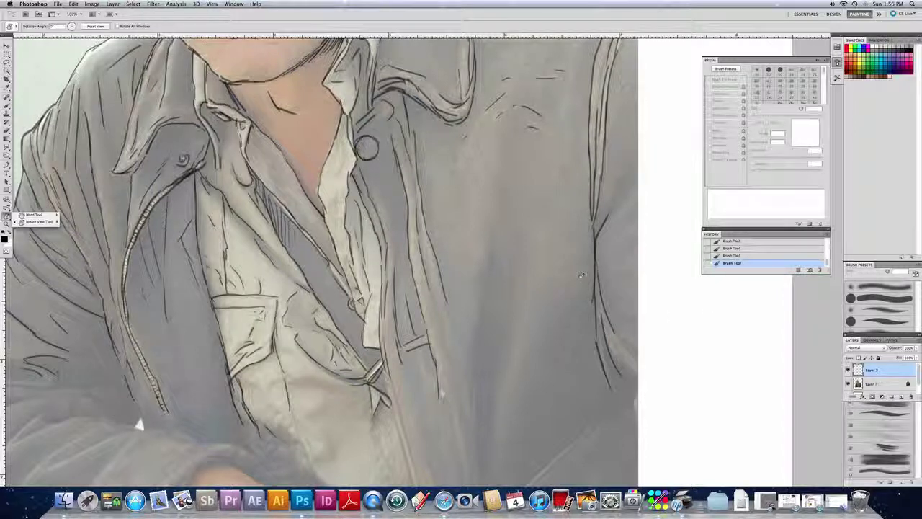
pyautogui.click(848, 383)
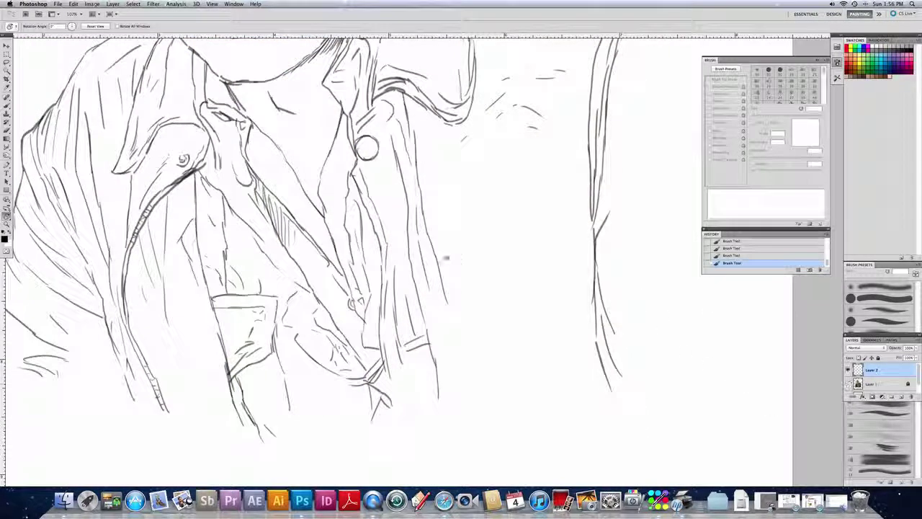
pyautogui.scroll(-10, 303, 170)
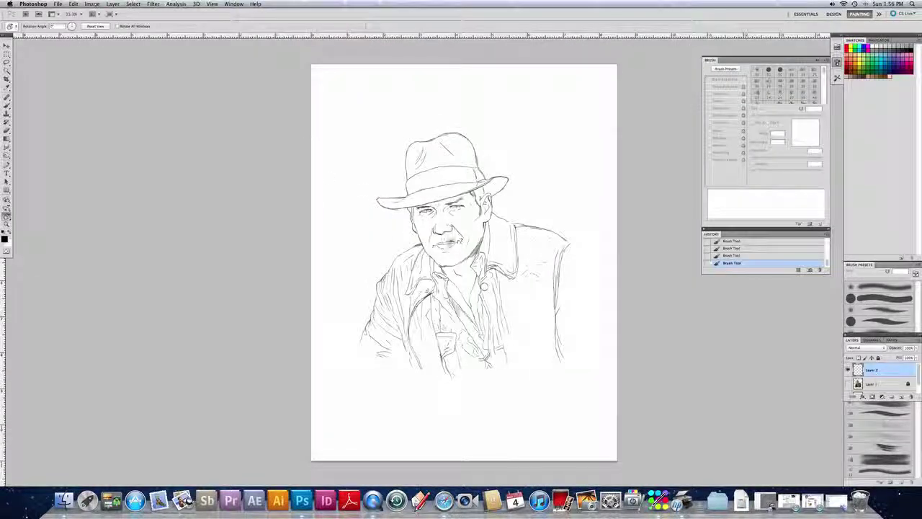
pyautogui.press('super+equal')
pyautogui.press('super+equal')
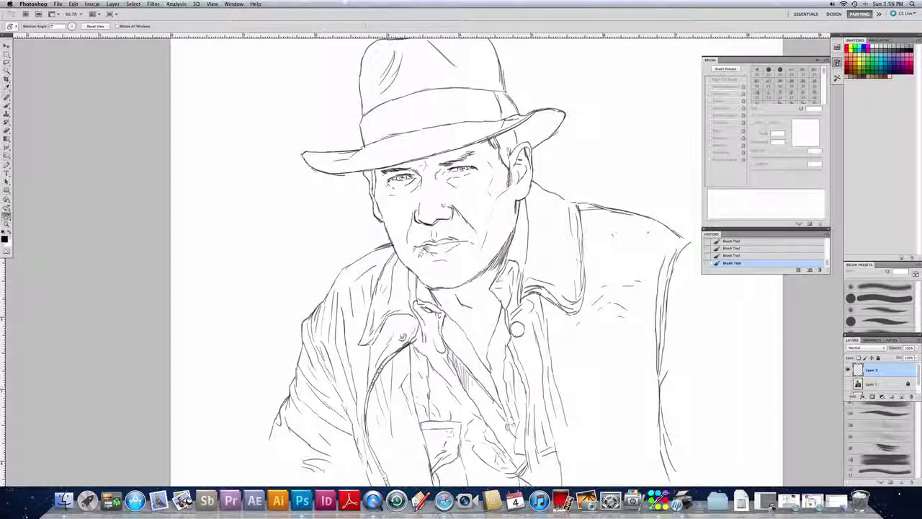
# - Switch to Finder
pyautogui.press('super+Tab')
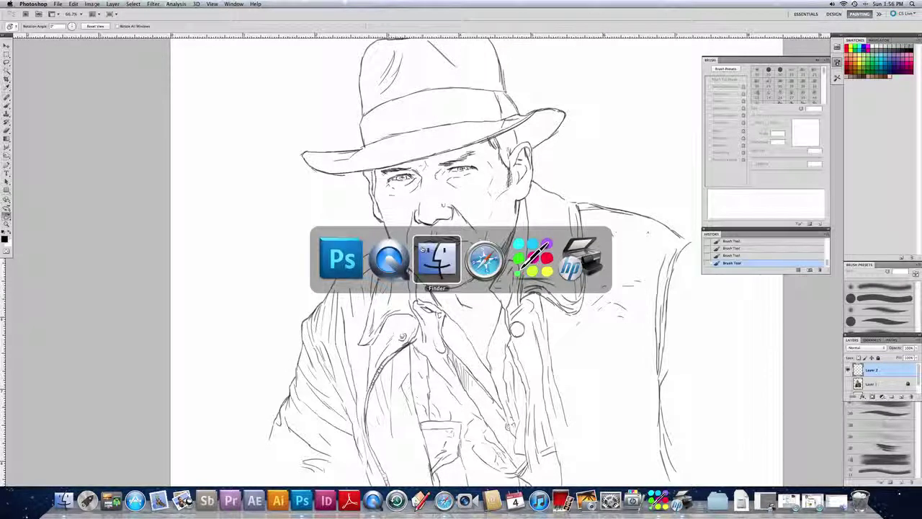